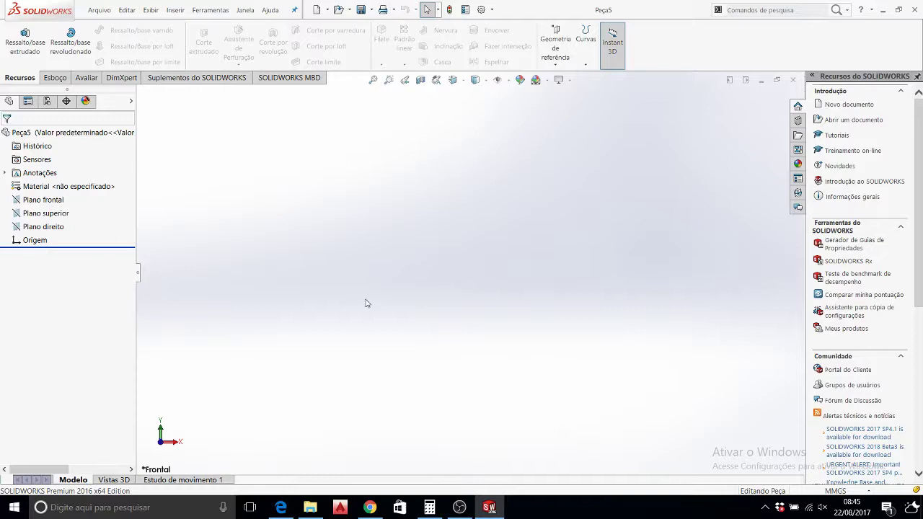
Turn the empty part to the Isometric view and select Plano direito.
click(466, 84)
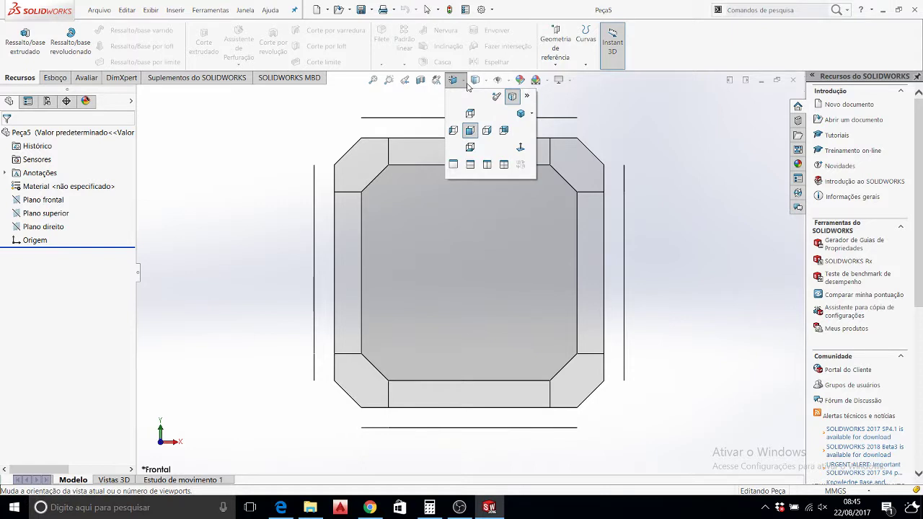
click(475, 80)
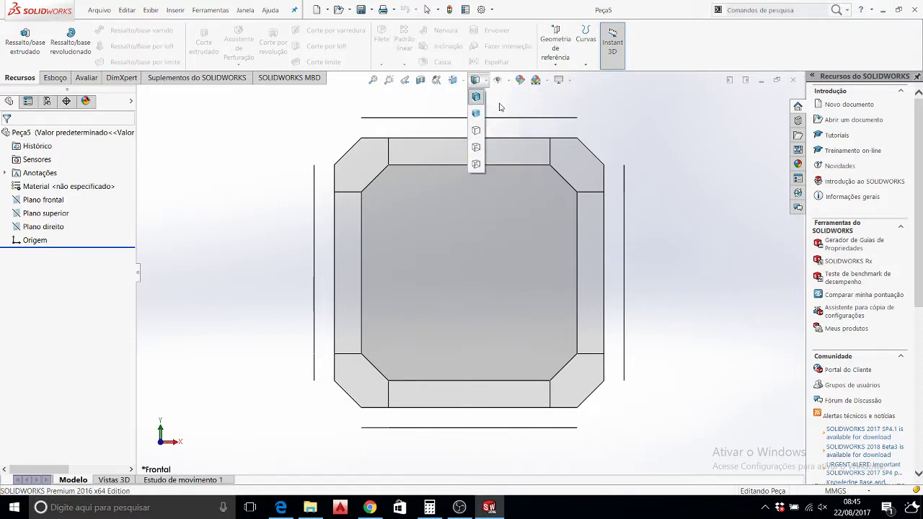
click(453, 80)
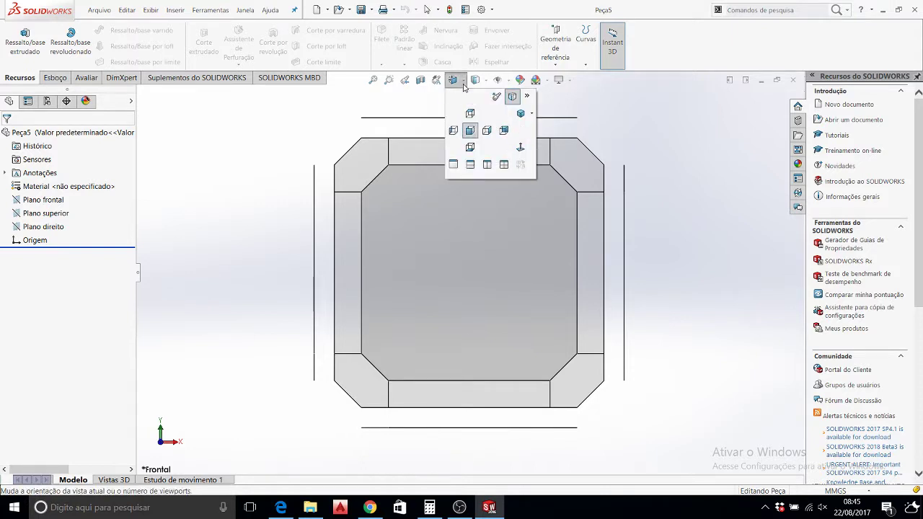
click(519, 118)
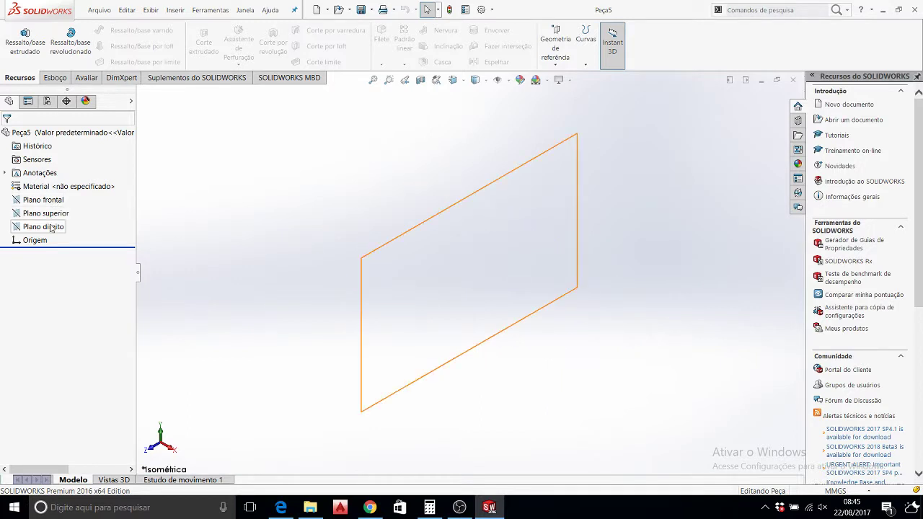
click(51, 229)
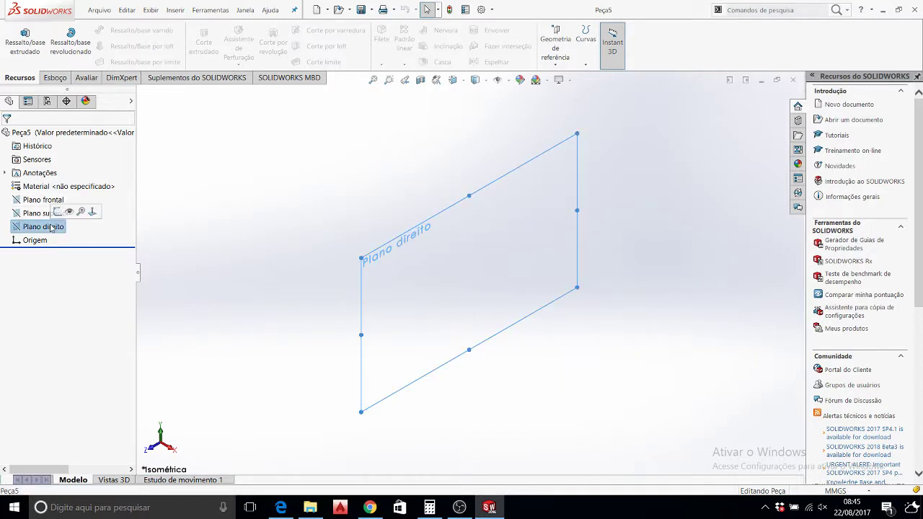
Sketch a closed stepped line outline on Plano direito with a raised bottom middle.
click(58, 78)
click(72, 30)
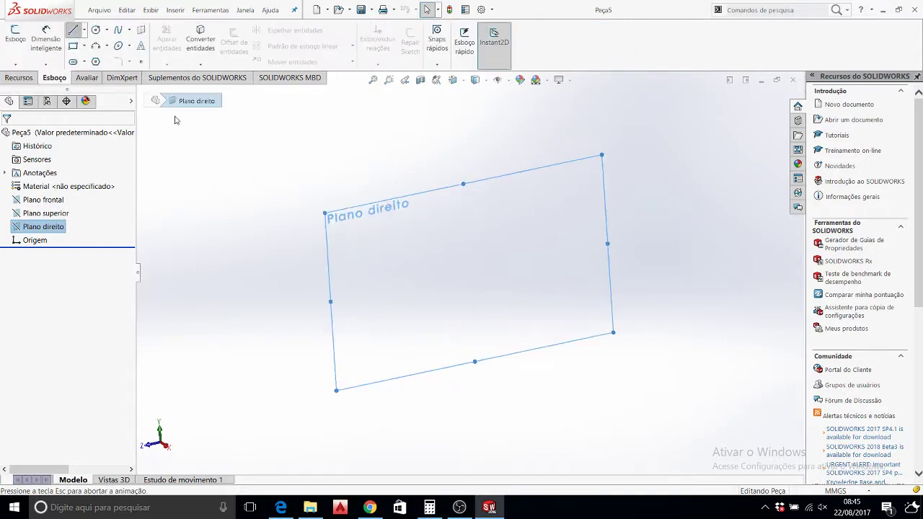
click(483, 313)
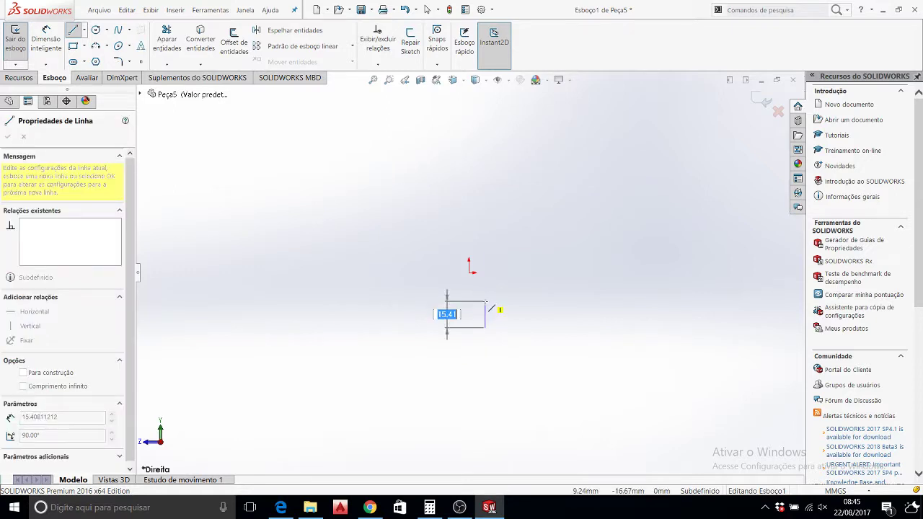
click(484, 328)
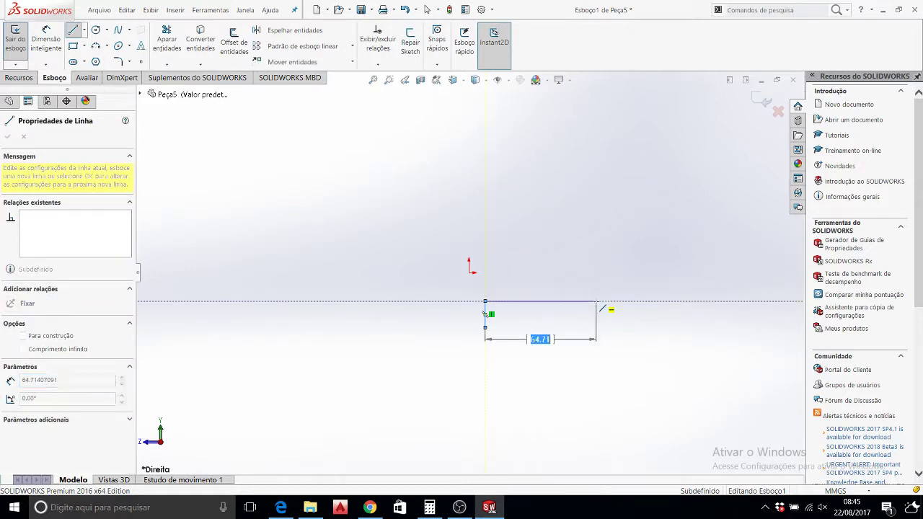
click(596, 328)
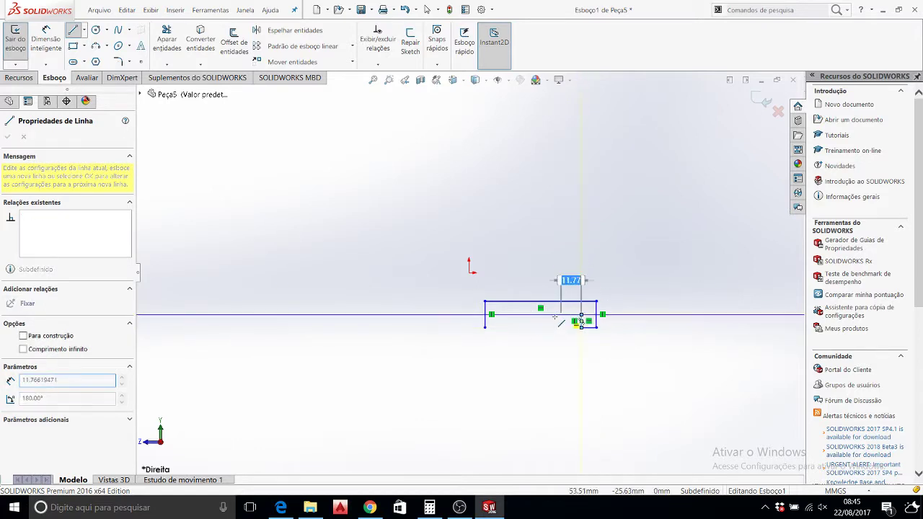
click(513, 316)
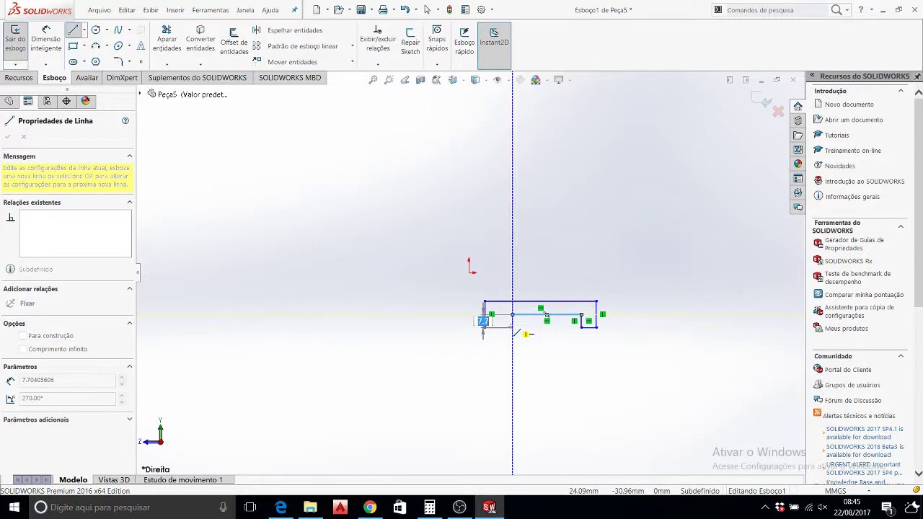
click(513, 328)
click(484, 328)
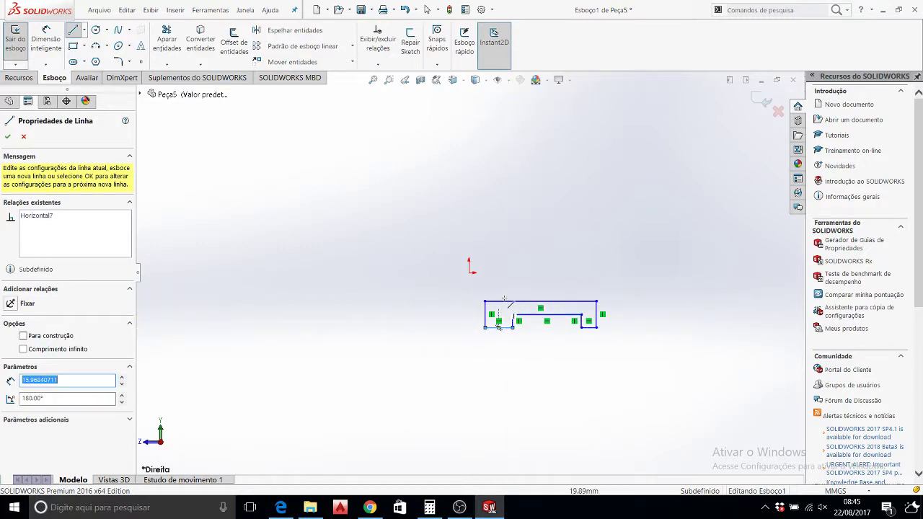
key(Escape)
scroll(517, 296, down, 3)
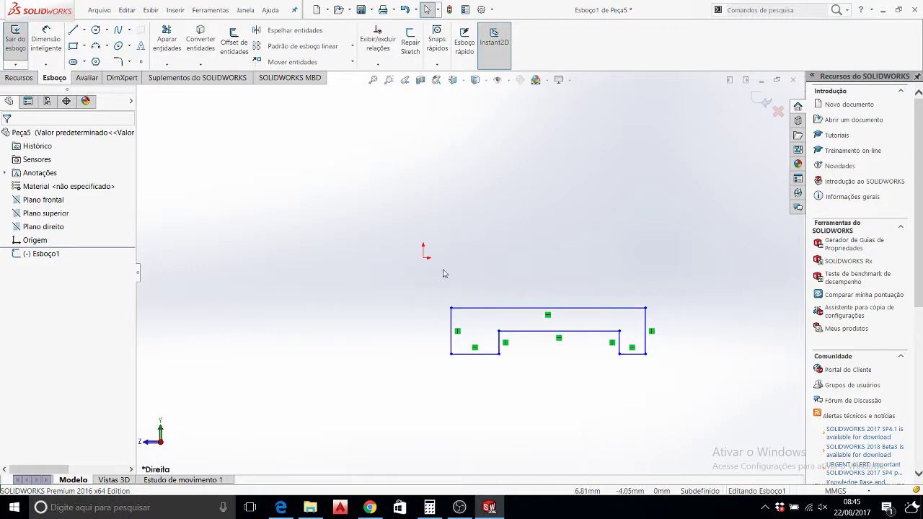
Add a Midpoint relation between the outline's top line and the origin.
click(509, 308)
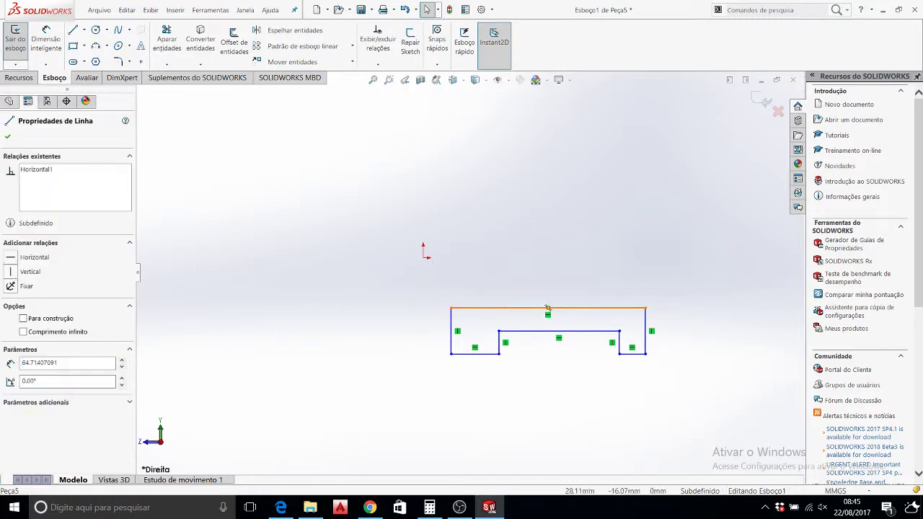
ctrl+click(424, 259)
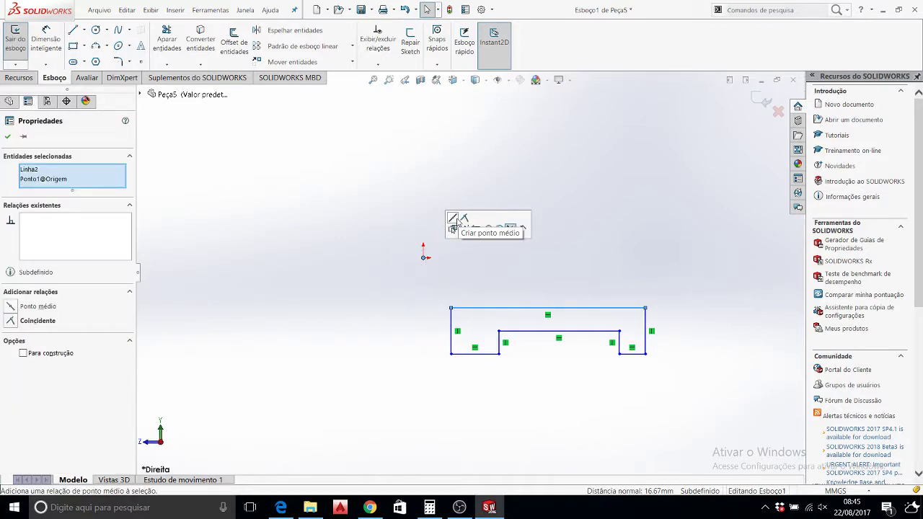
click(457, 220)
click(513, 334)
scroll(498, 330, down, 2)
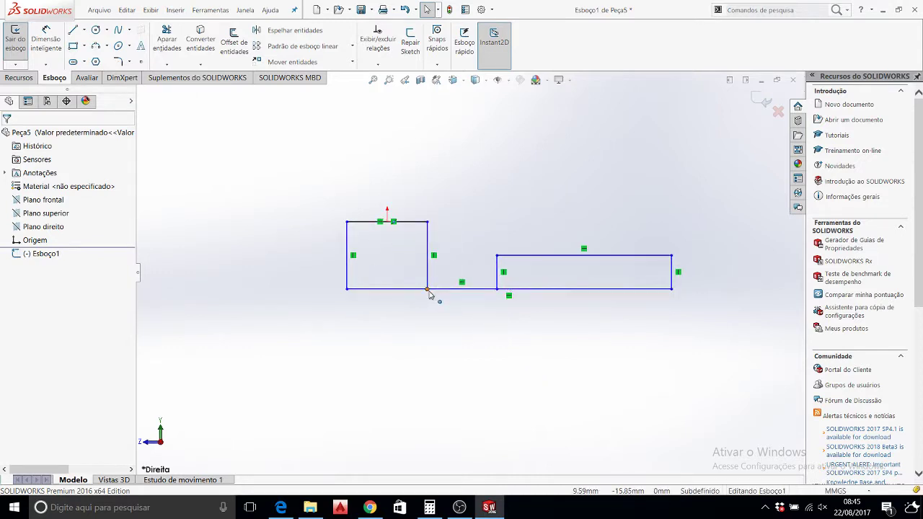
Drag the corner points to reshape the outline into a long bar with two short legs.
mouse_move(428, 290)
mouse_down()
mouse_move(451, 229)
mouse_move(511, 230)
mouse_up()
mouse_move(672, 291)
mouse_down()
mouse_move(478, 303)
mouse_move(447, 277)
mouse_move(463, 276)
mouse_up()
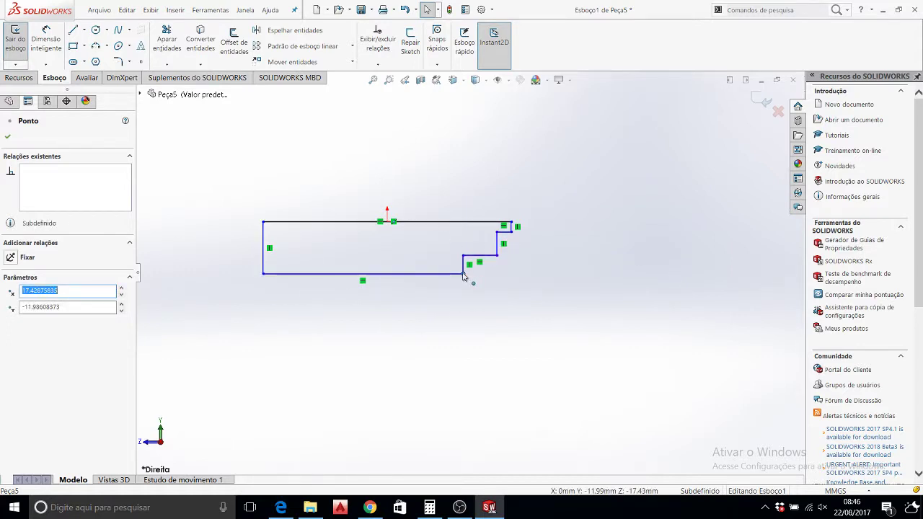
mouse_move(463, 276)
mouse_down()
mouse_move(398, 287)
mouse_move(319, 264)
mouse_move(304, 242)
mouse_move(296, 270)
mouse_up()
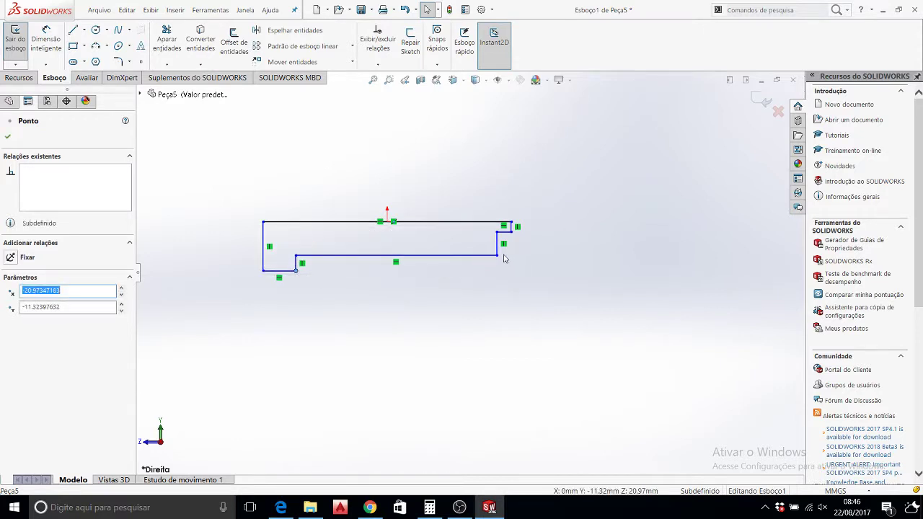
mouse_move(500, 258)
mouse_down()
mouse_move(513, 263)
mouse_move(432, 261)
mouse_move(449, 260)
mouse_move(433, 238)
mouse_move(444, 269)
mouse_up()
click(407, 304)
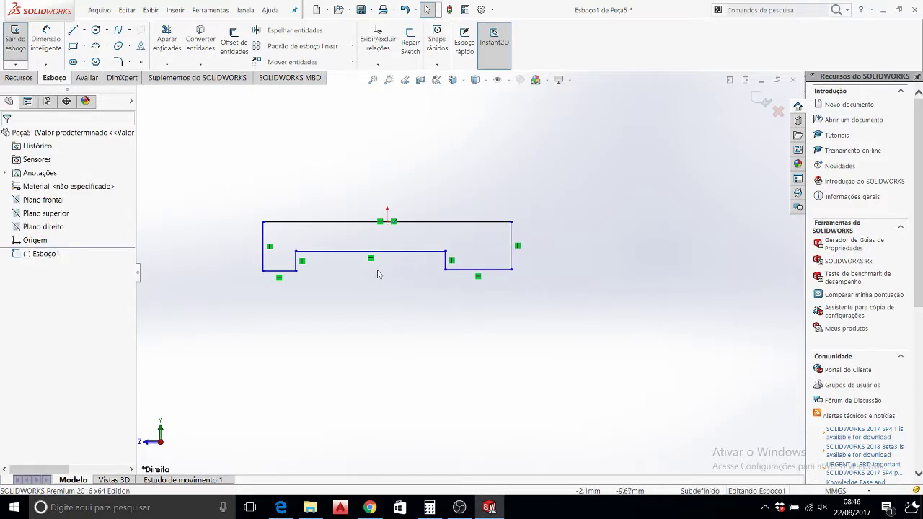
click(38, 42)
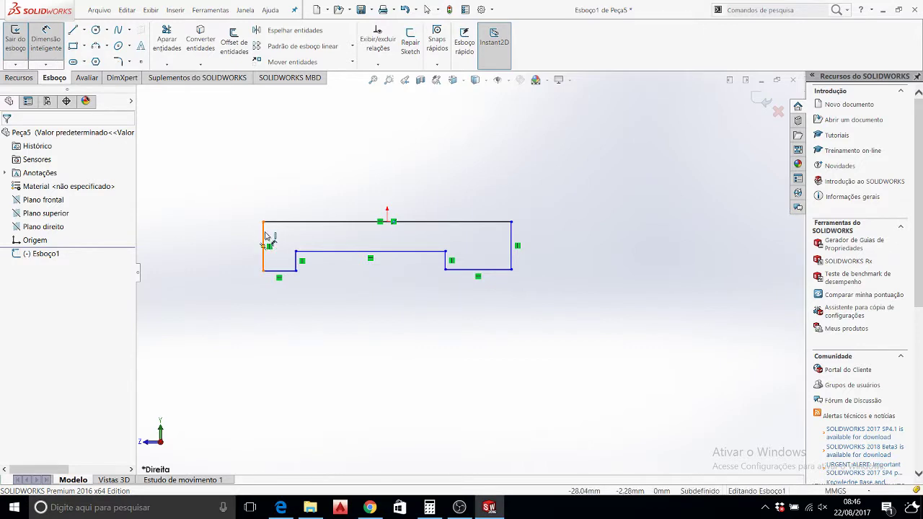
Dimension the left vertical line to 15 mm and the middle horizontal line to 40 mm.
click(264, 236)
click(228, 257)
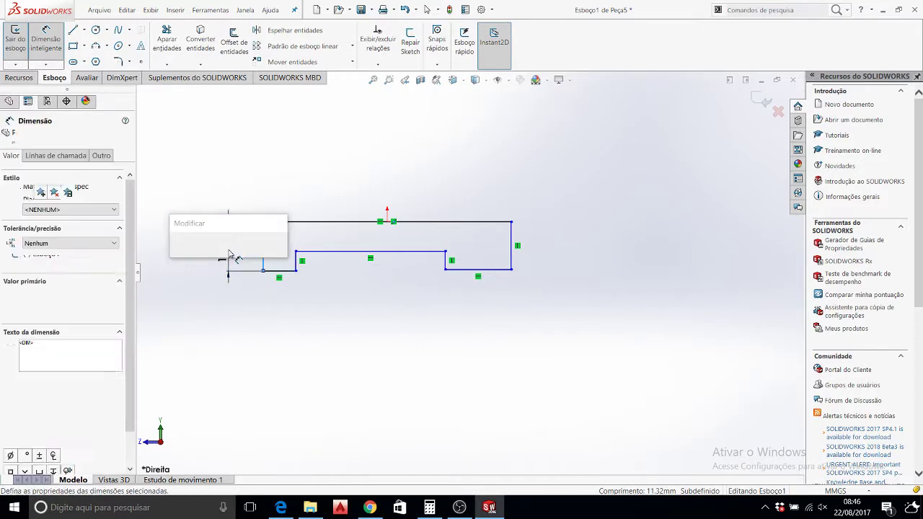
text(15)
key(Return)
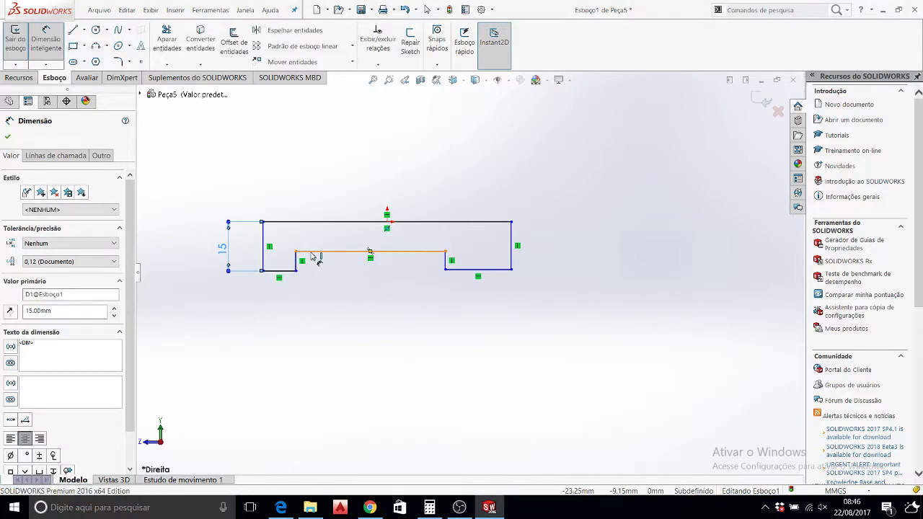
click(312, 252)
click(330, 298)
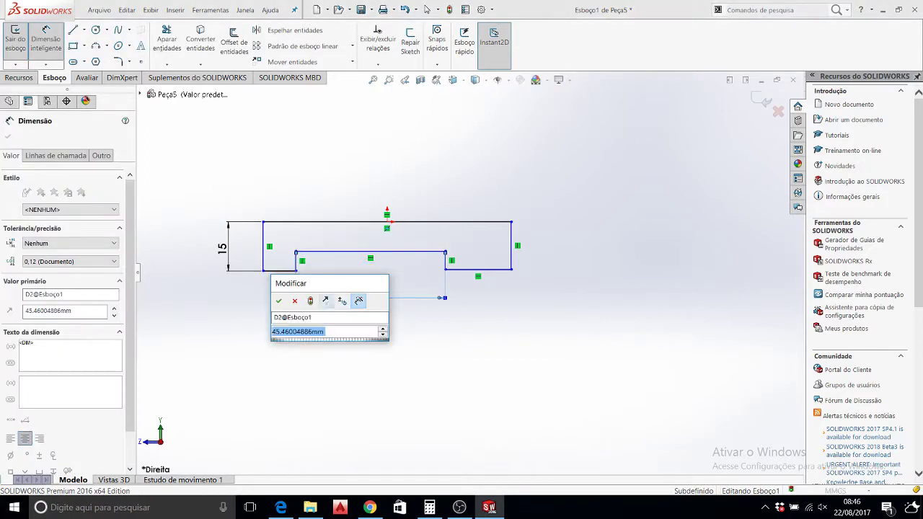
text(40)
key(Return)
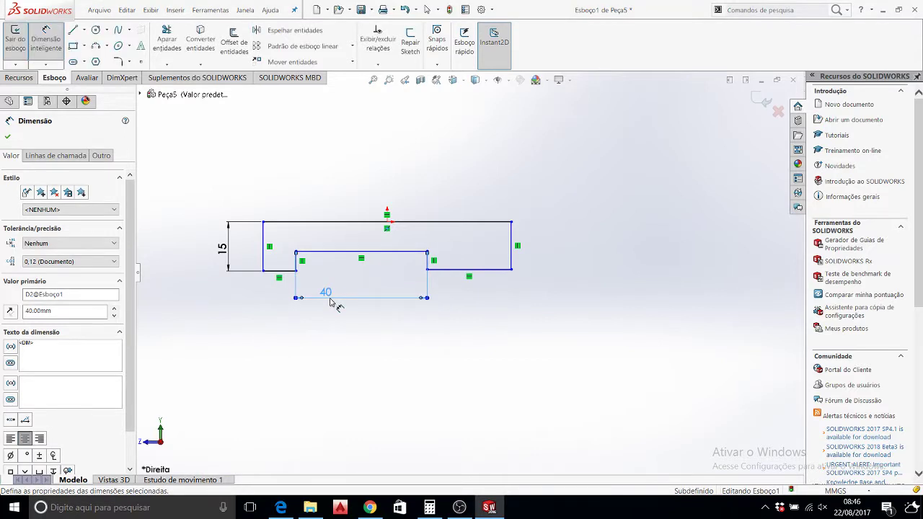
Dimension the short vertical leg to 5 mm.
scroll(303, 273, down, 2)
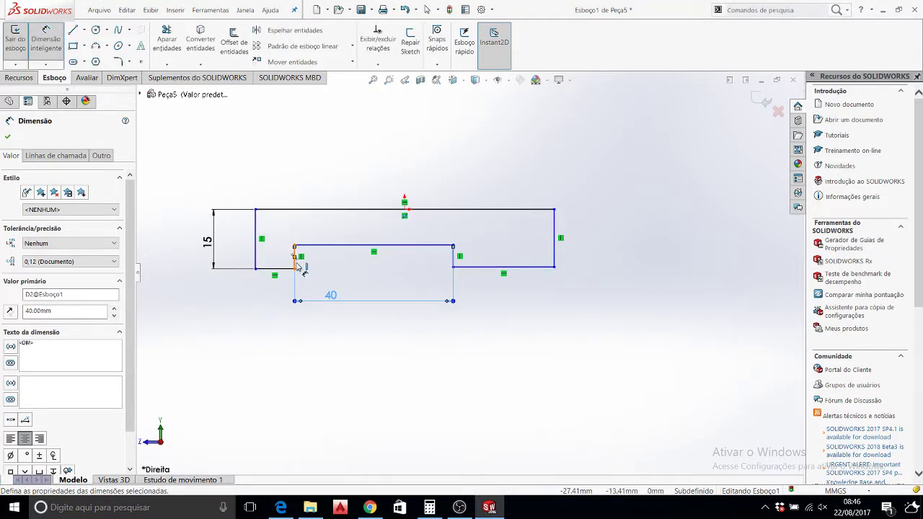
click(301, 265)
click(313, 268)
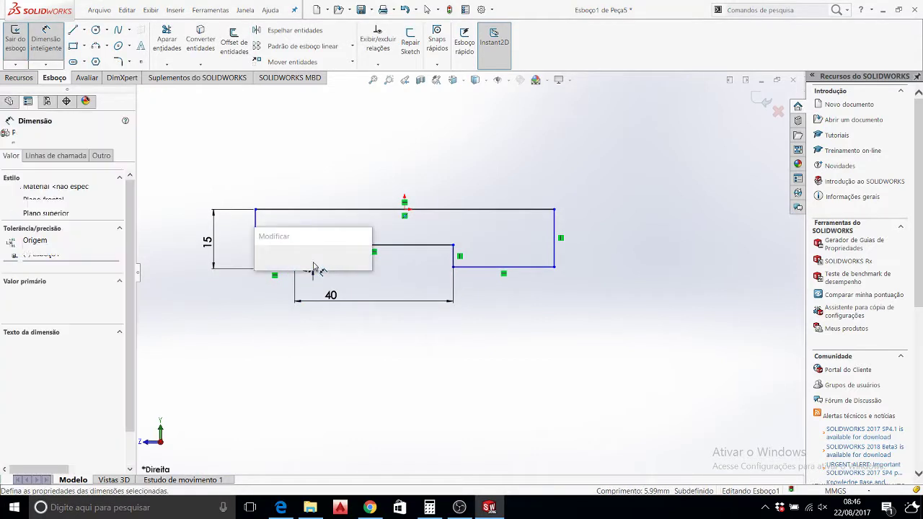
text(5)
key(Return)
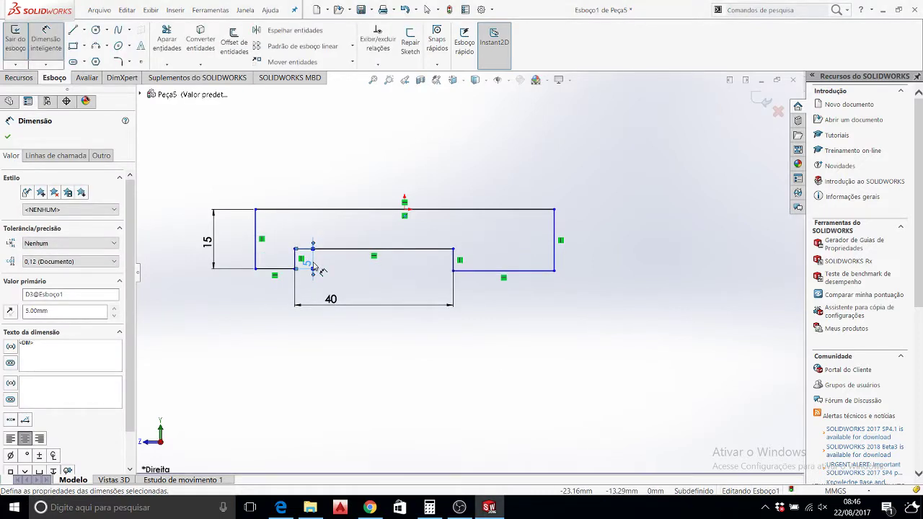
click(374, 352)
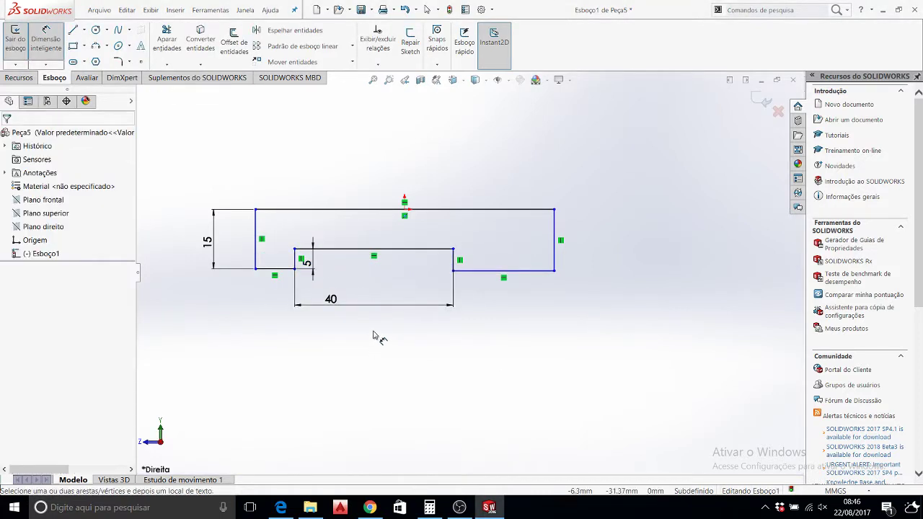
key(Escape)
Make the two bottom lines Collinear and Equal.
click(282, 273)
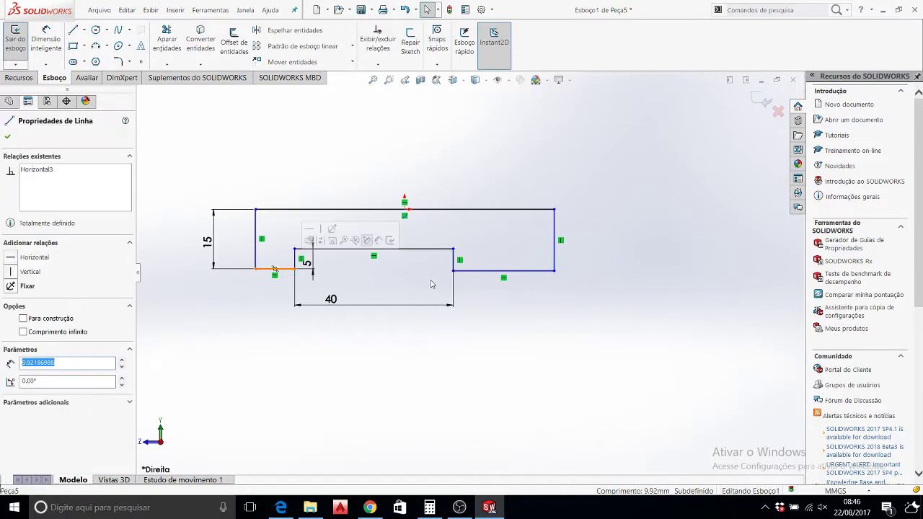
ctrl+click(478, 276)
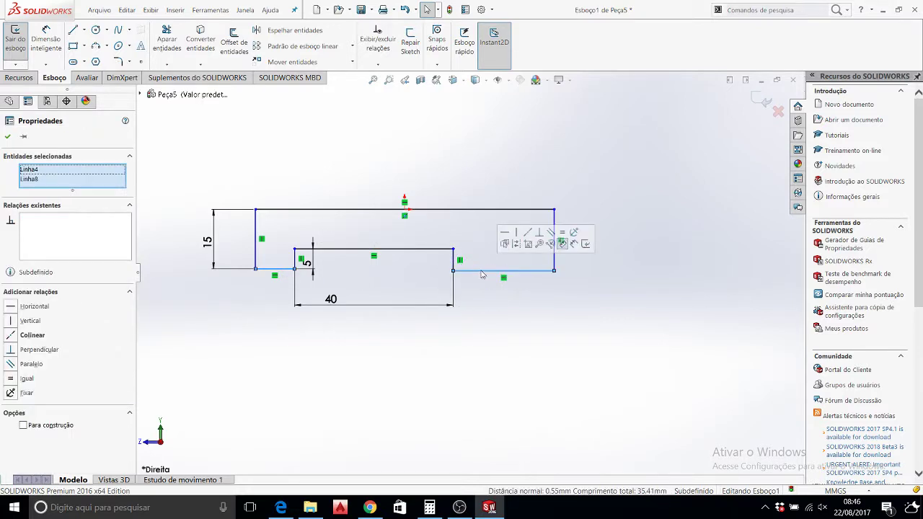
click(527, 232)
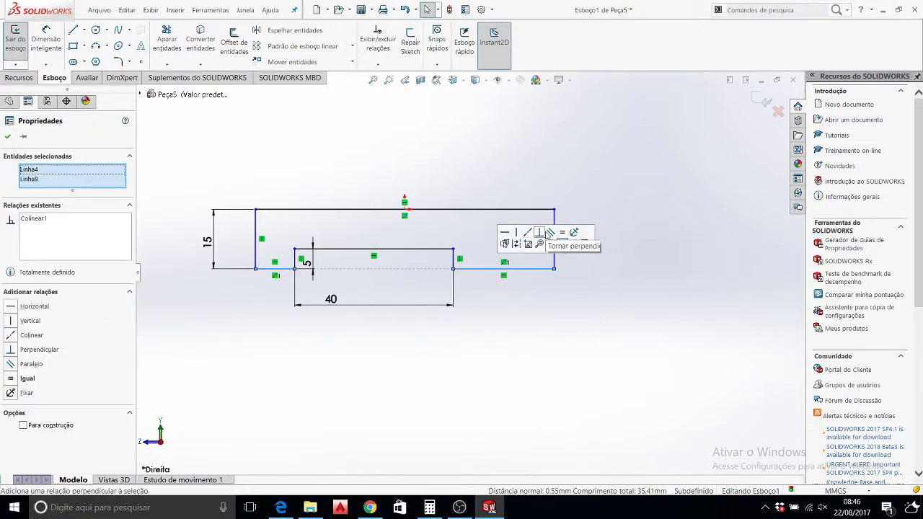
click(561, 232)
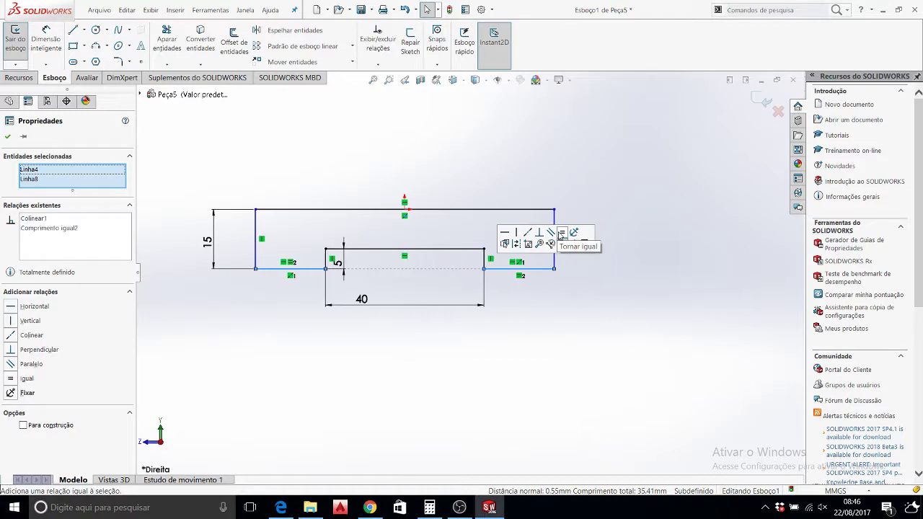
click(547, 319)
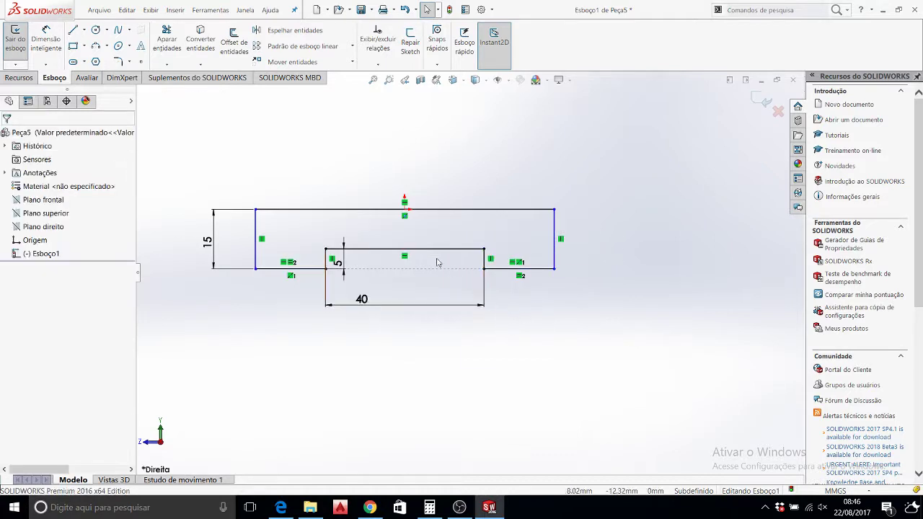
Dimension the top line to 60 mm, fully defining Esboço1.
click(45, 30)
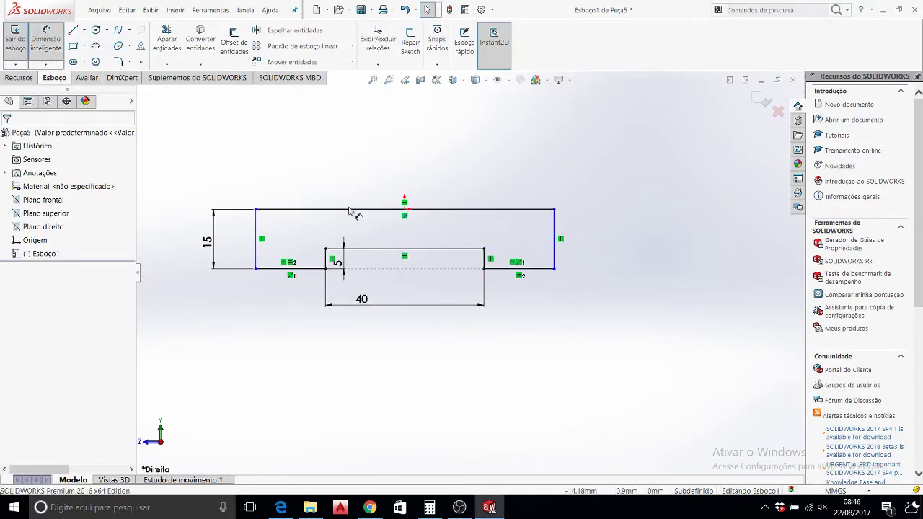
click(351, 209)
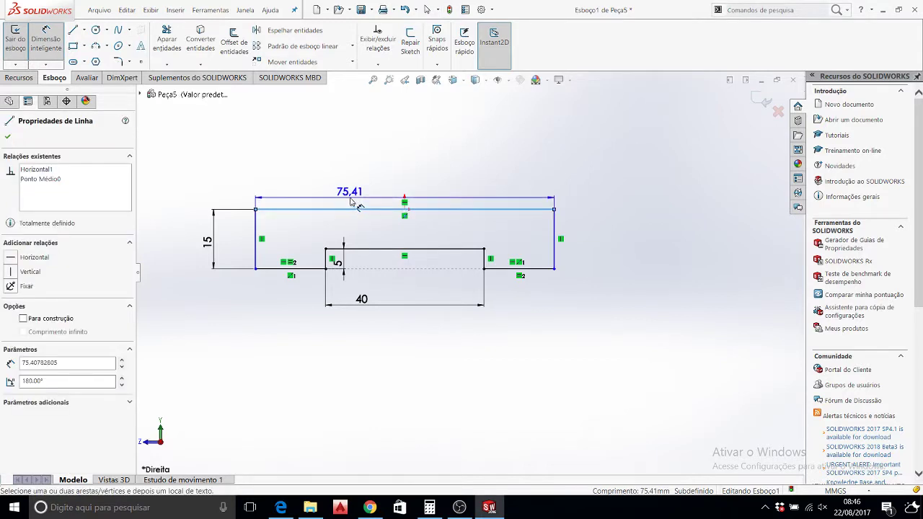
click(351, 202)
text(6)
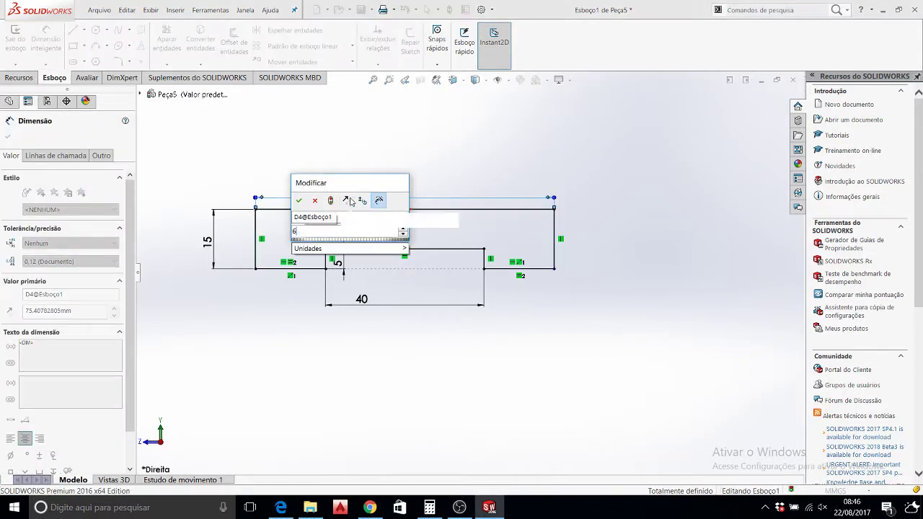
text(0)
key(Return)
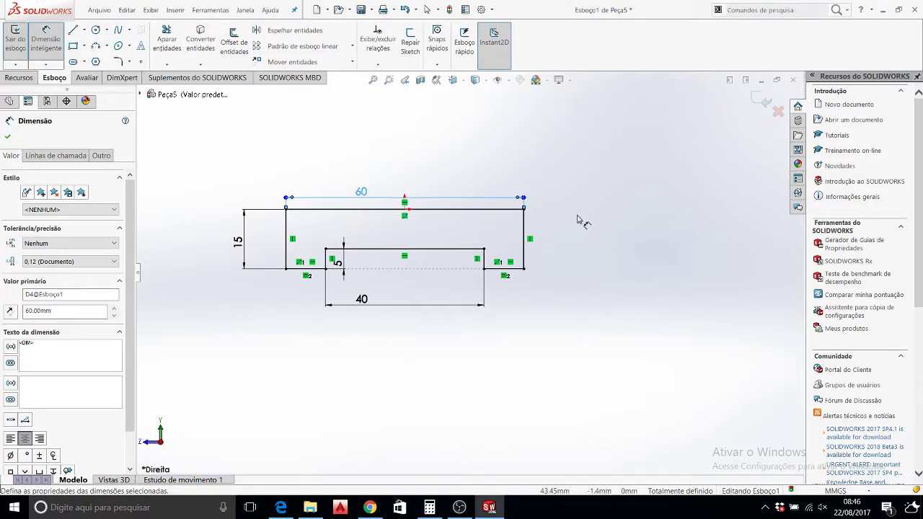
click(581, 221)
Extrude the sketch 40 mm with the Mid Plane end condition.
click(19, 78)
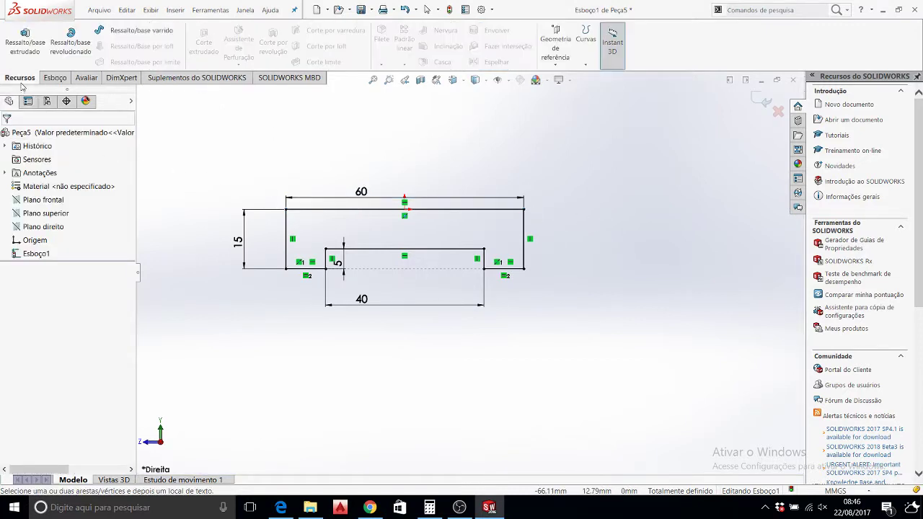
click(30, 59)
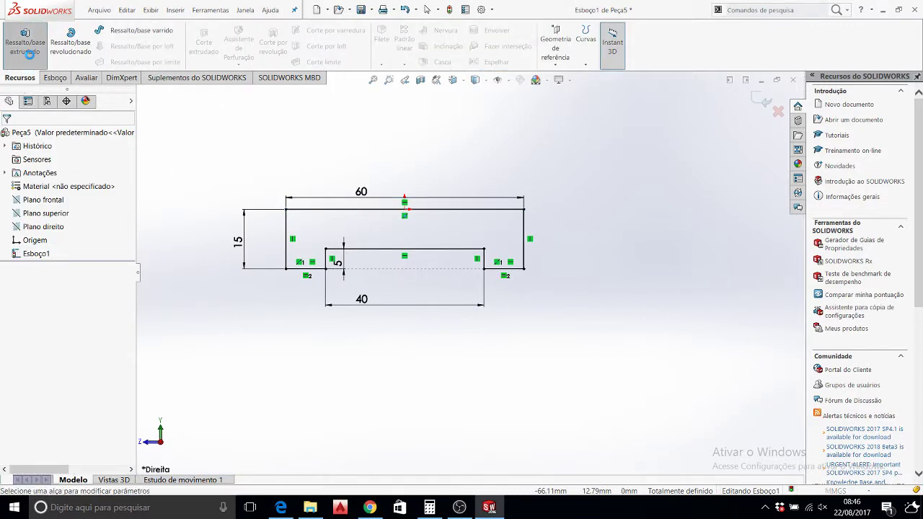
click(89, 205)
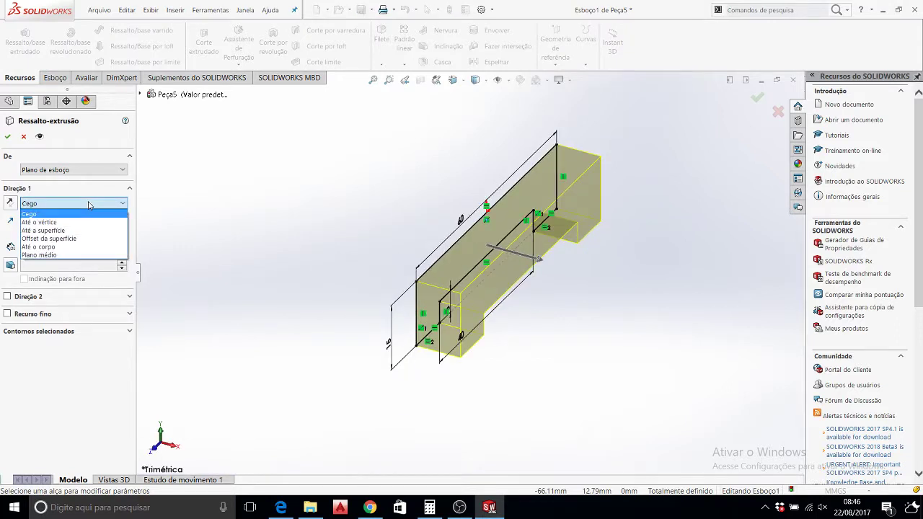
click(62, 255)
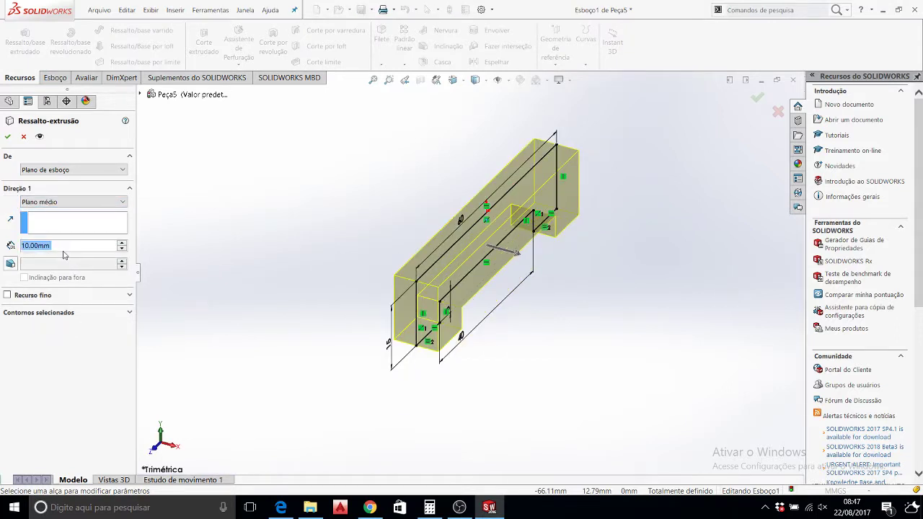
mouse_move(92, 245)
click(121, 244)
click(122, 244)
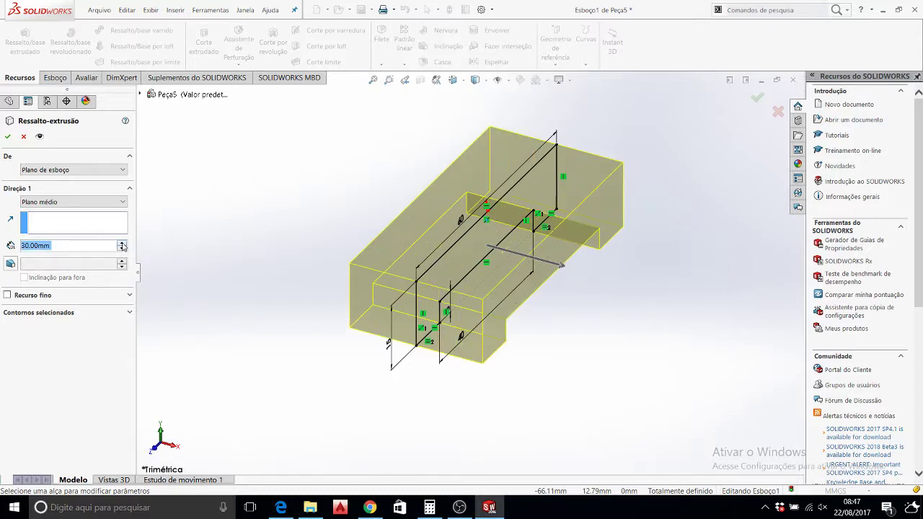
click(122, 244)
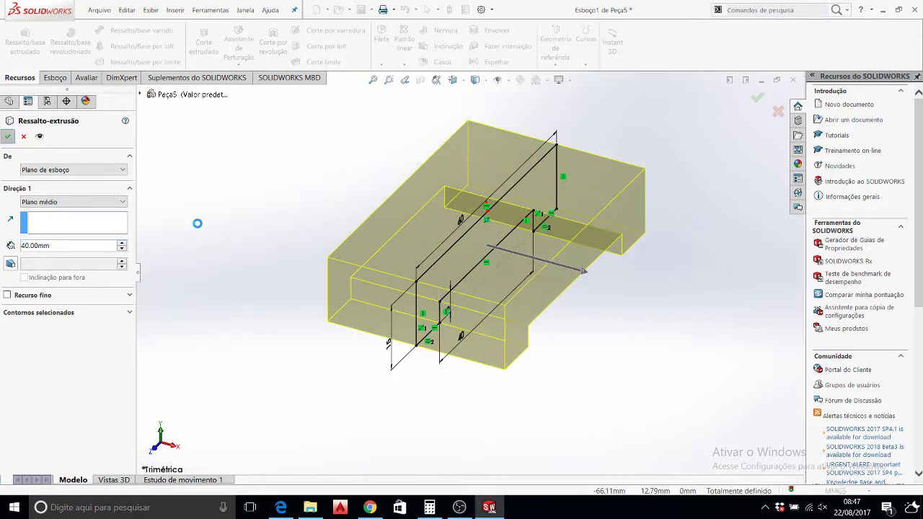
key(Return)
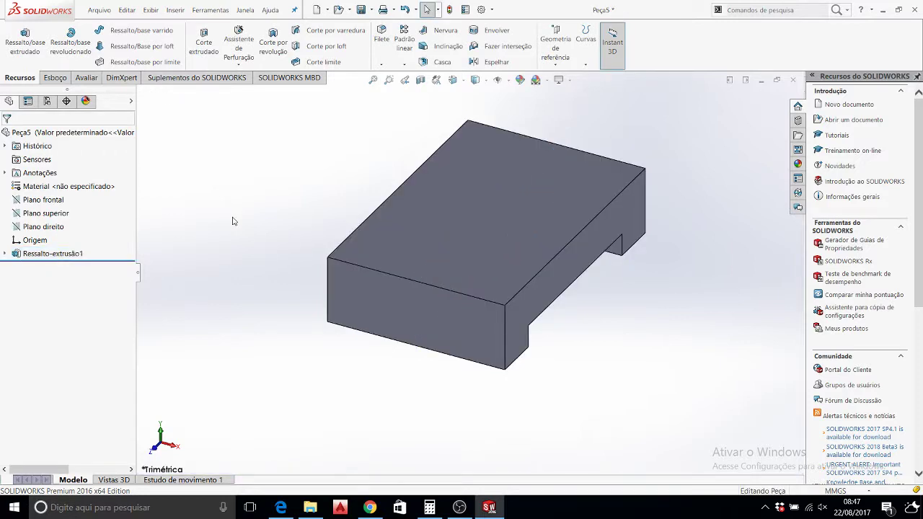
Start a sketch on the block's top face, viewed Normal To, with the Line tool.
click(464, 232)
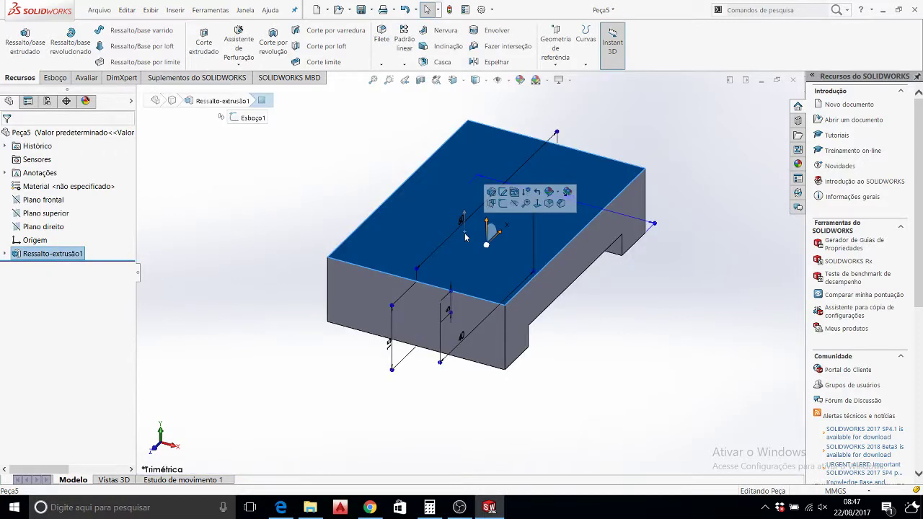
click(535, 204)
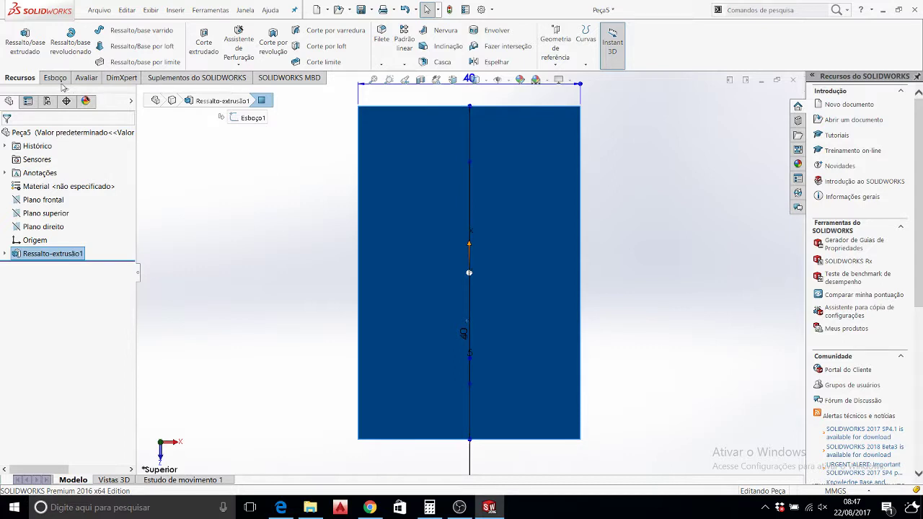
click(60, 79)
click(73, 30)
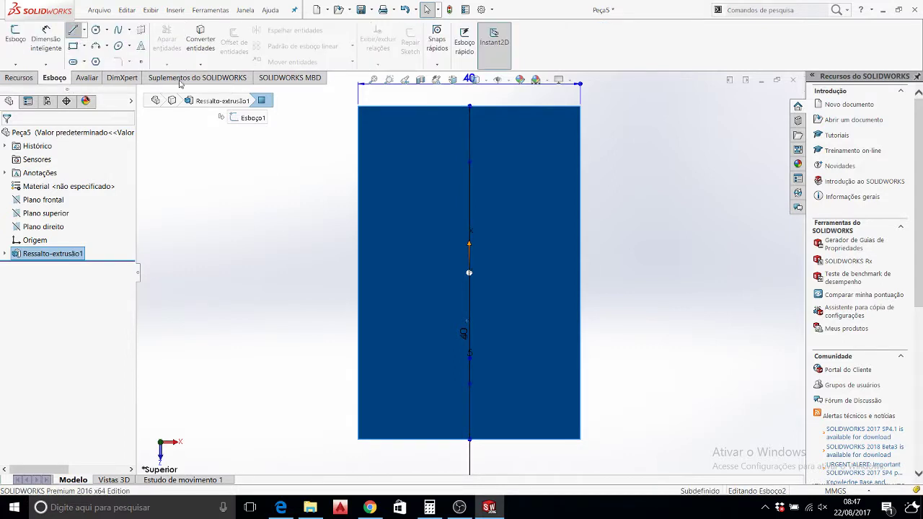
Draw the top and right-side edges of the stepped cross outline.
click(414, 226)
click(437, 228)
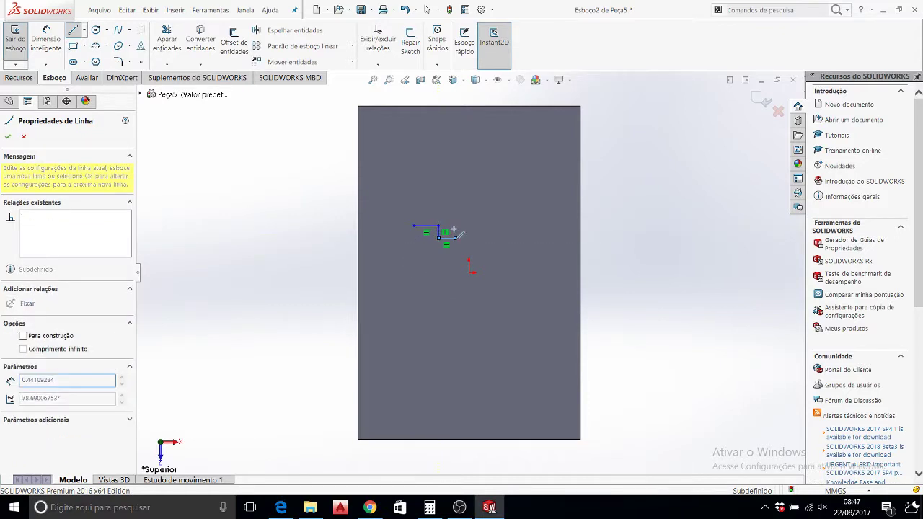
click(438, 238)
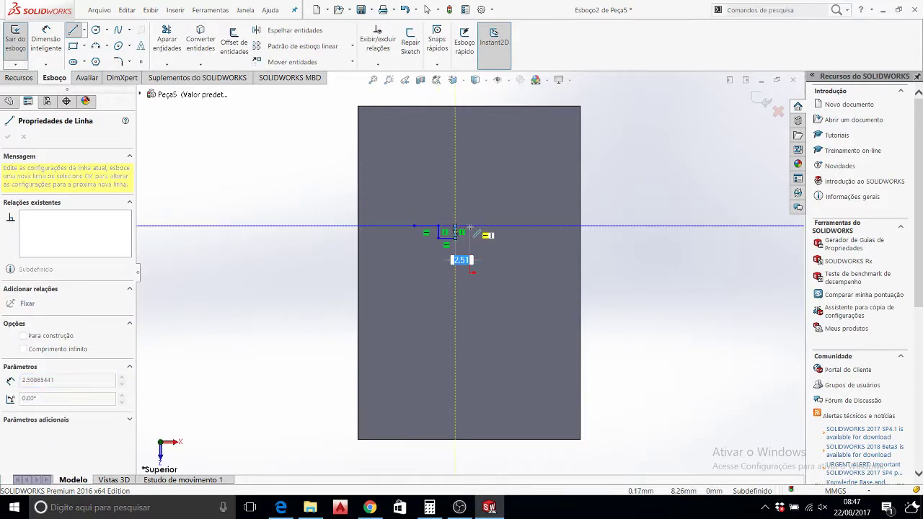
click(455, 238)
click(455, 226)
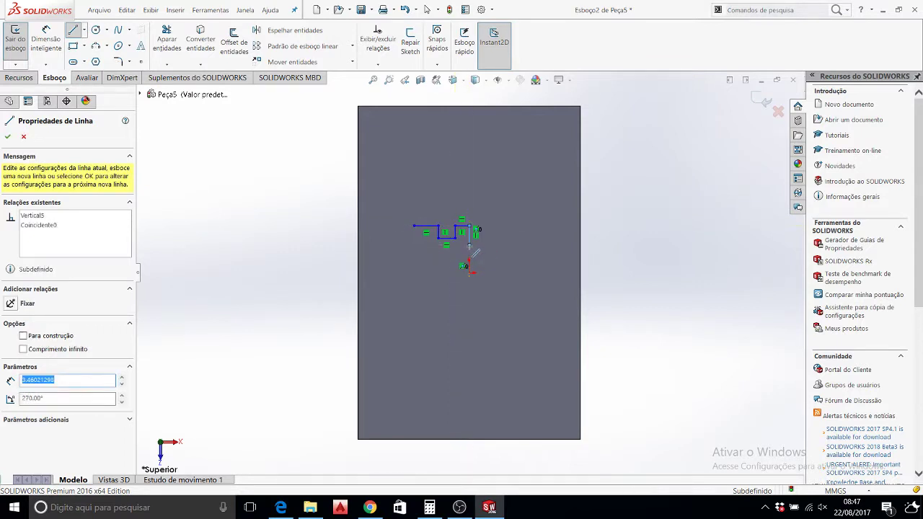
click(469, 245)
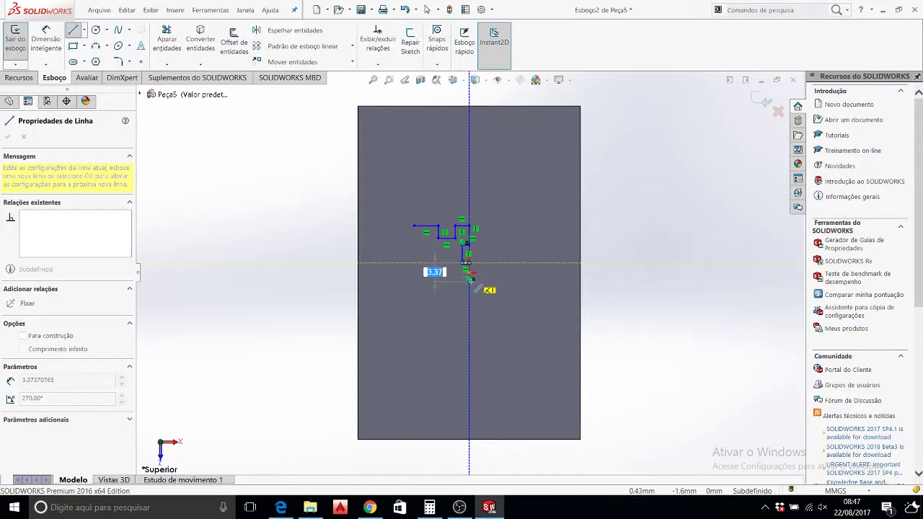
click(465, 272)
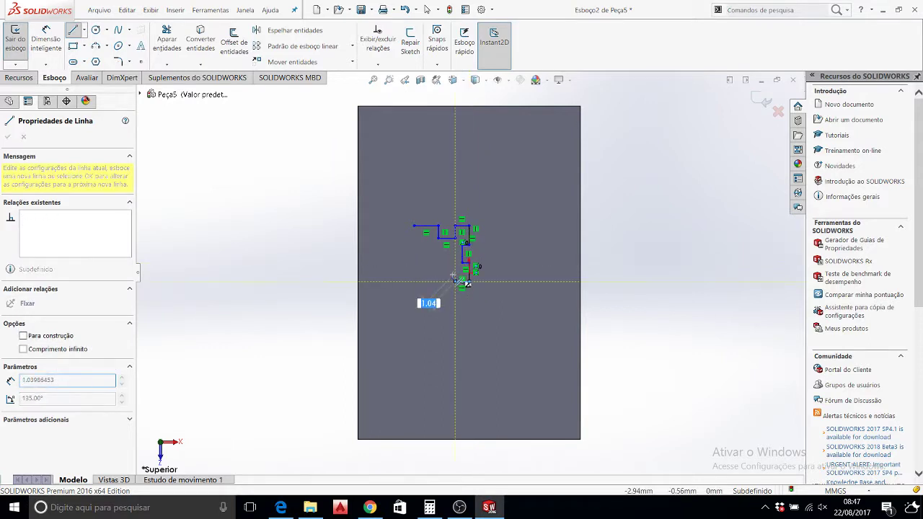
double_click(469, 281)
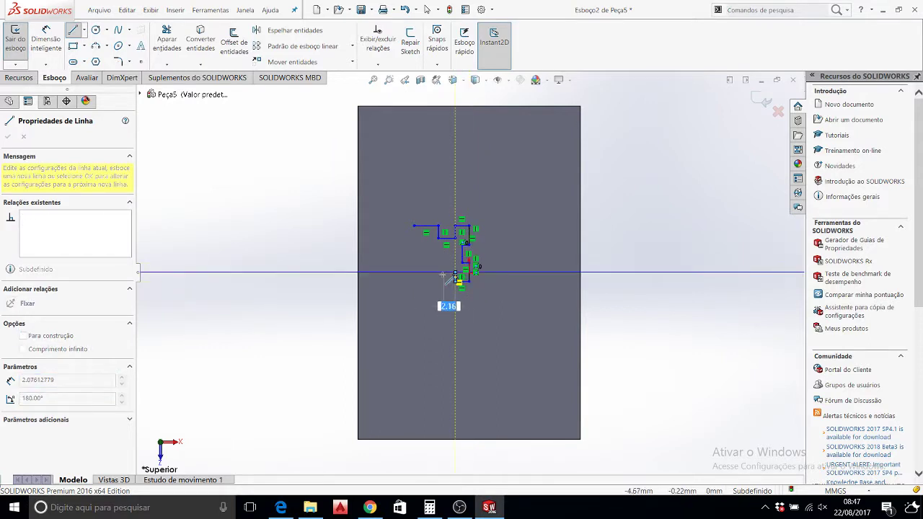
Draw the bottom and left edges, closing the outline at its top-left corner.
click(441, 273)
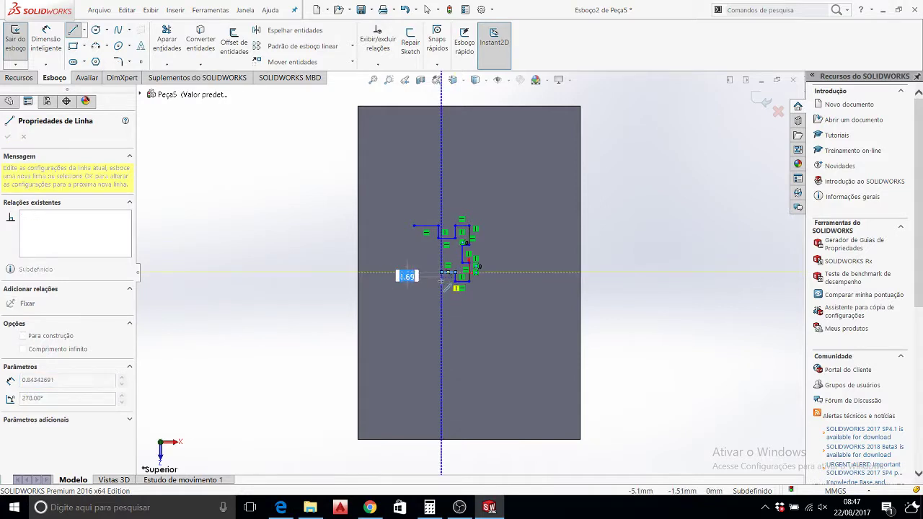
click(441, 281)
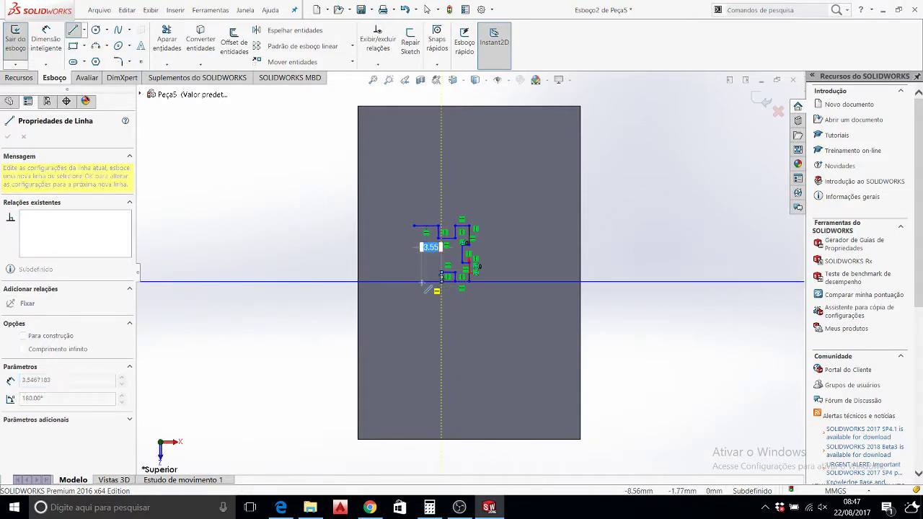
click(413, 281)
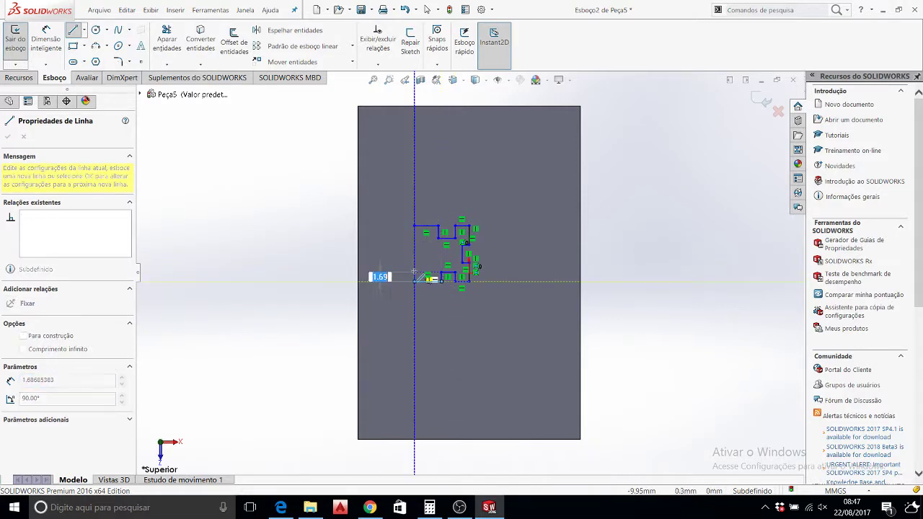
click(415, 272)
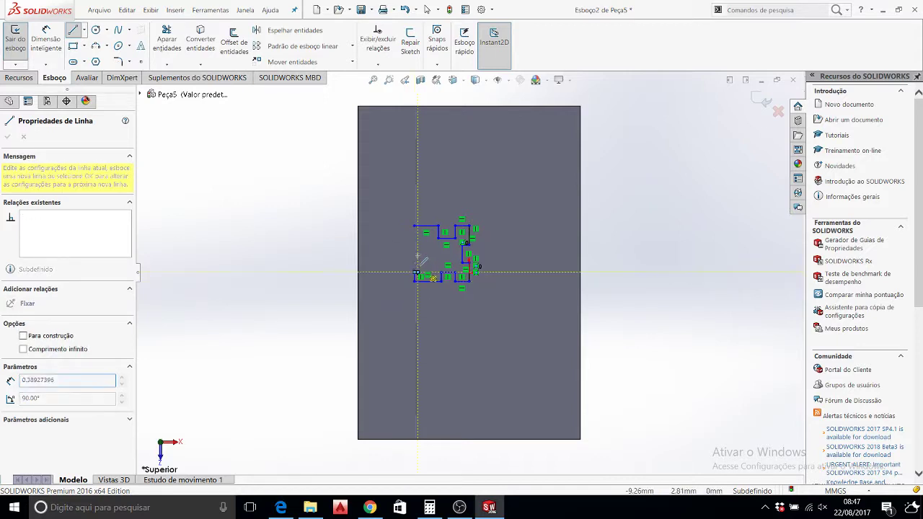
click(417, 250)
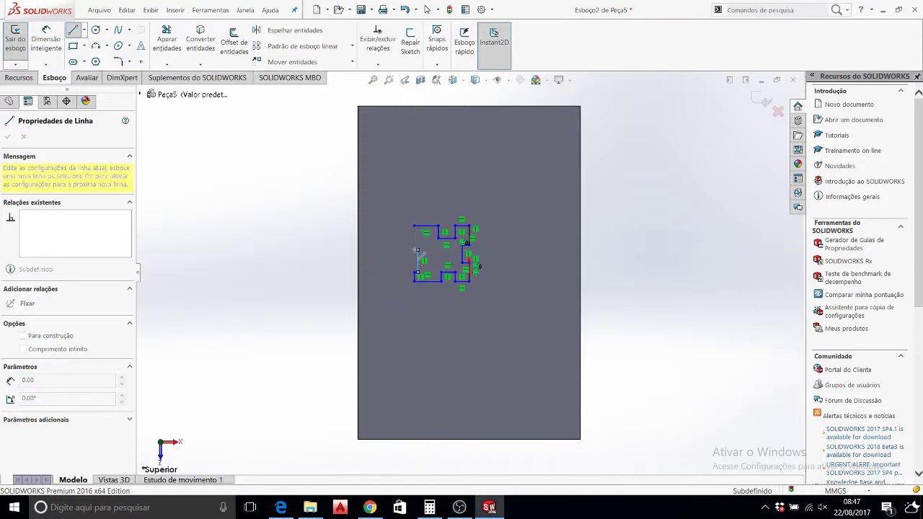
click(414, 228)
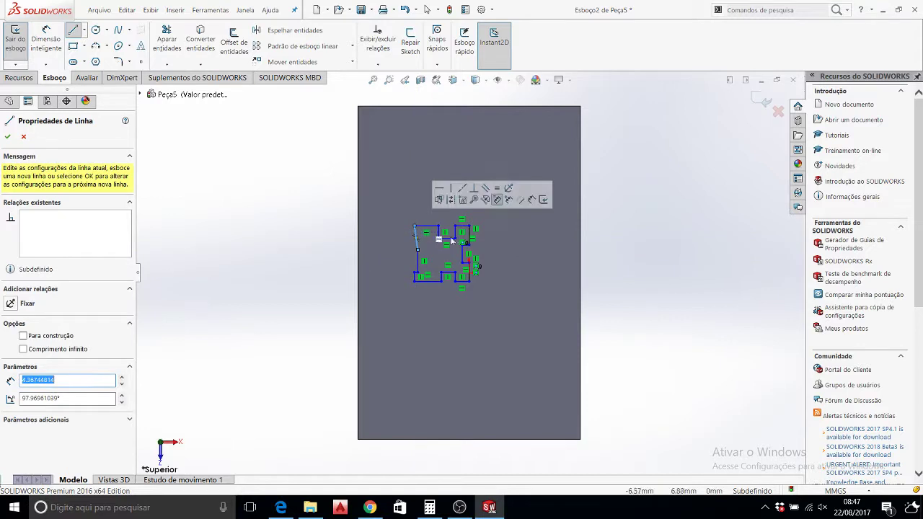
scroll(441, 247, down, 5)
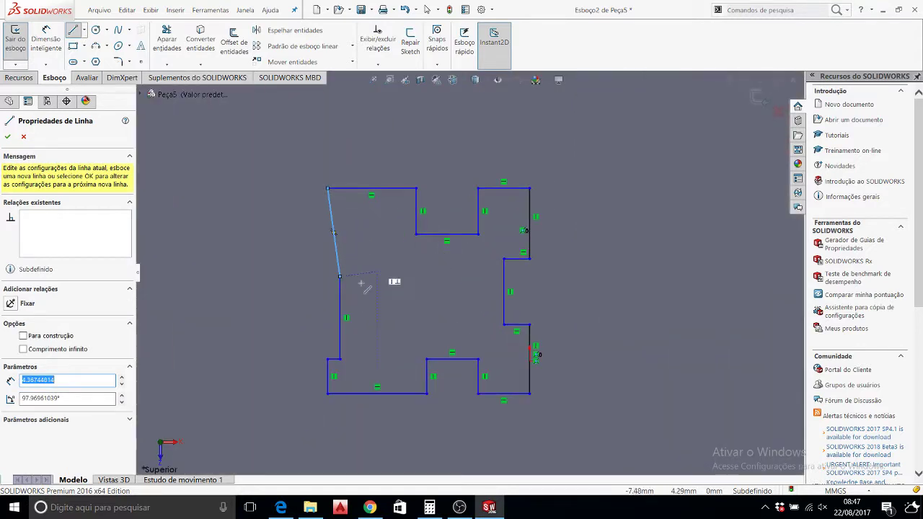
key(Escape)
scroll(354, 285, down, 2)
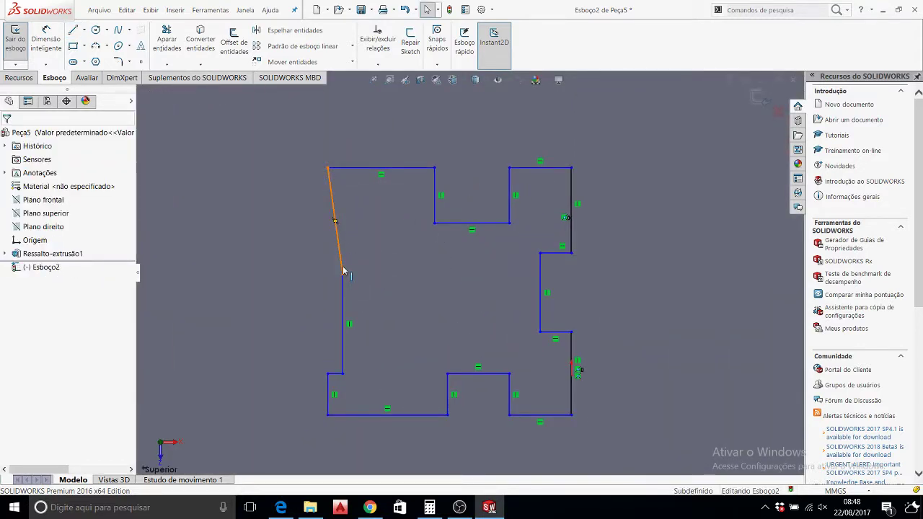
Replace the slanted edge with a horizontal and a vertical line closing the outline.
click(343, 269)
key(Delete)
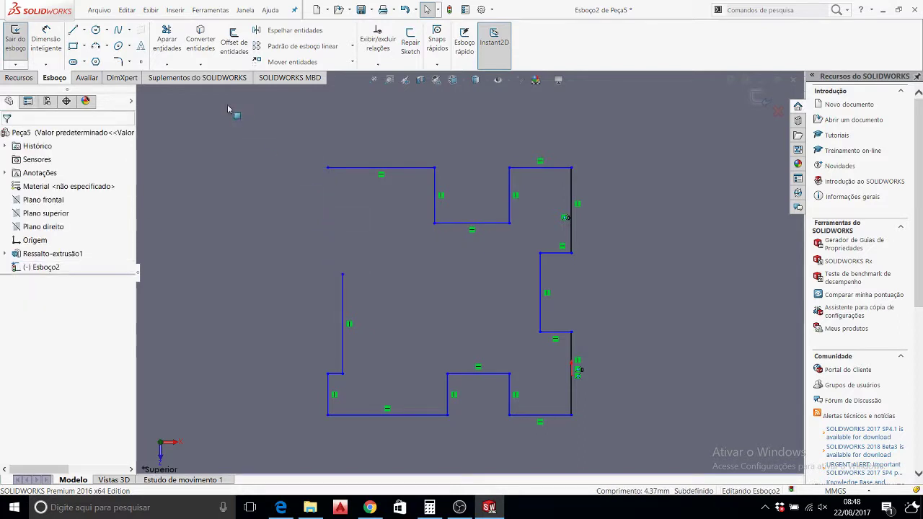
key(l)
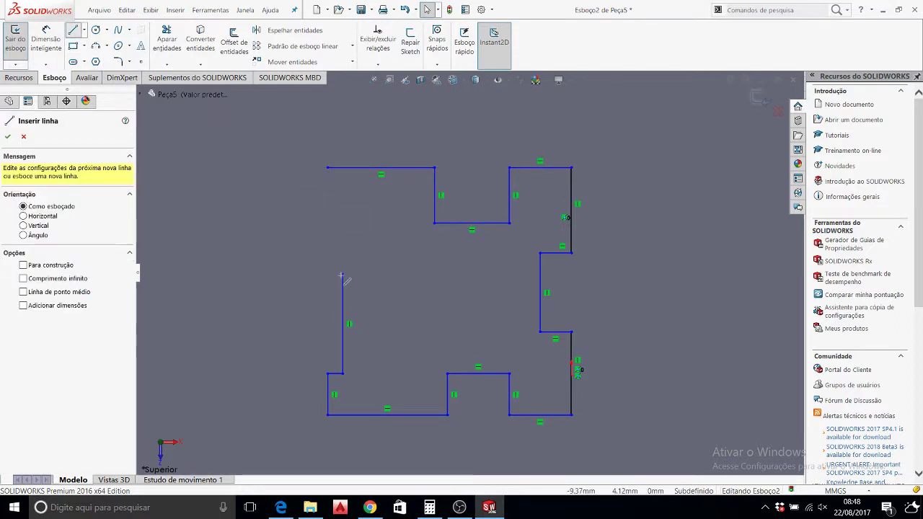
click(343, 274)
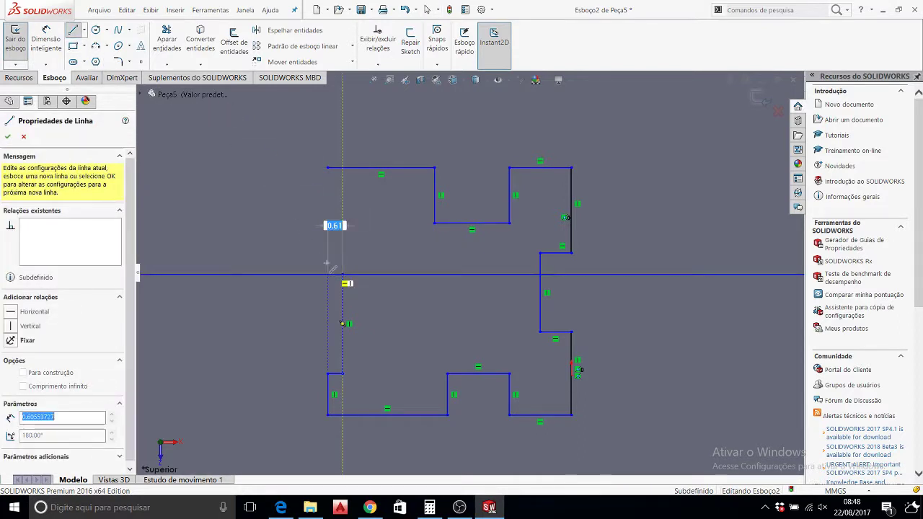
click(328, 274)
click(328, 168)
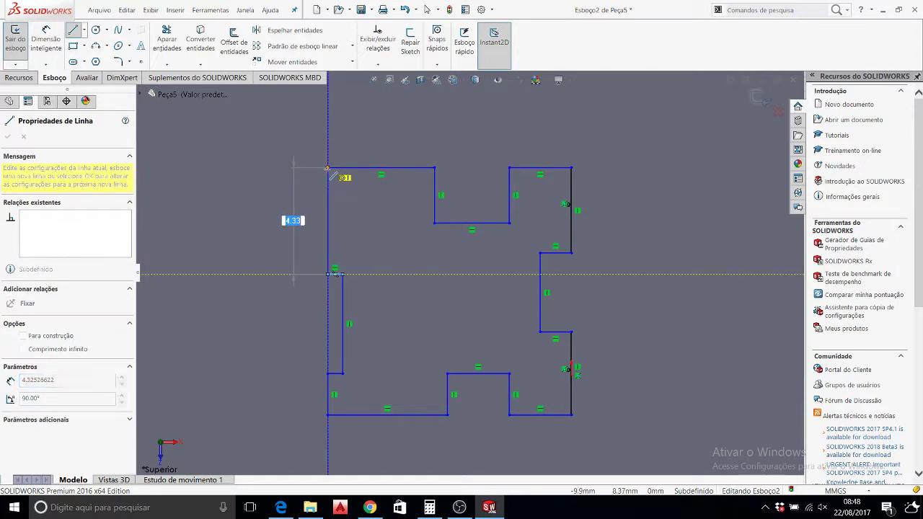
key(Escape)
key(f)
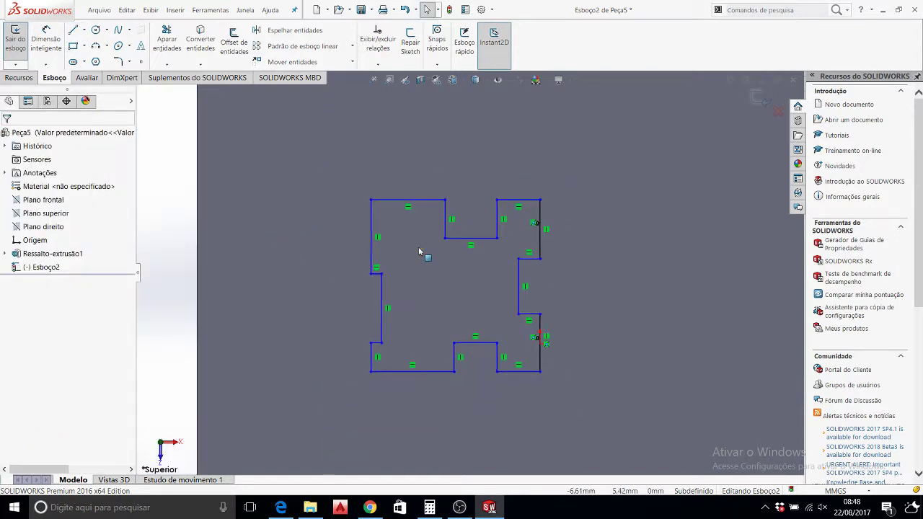
scroll(534, 357, up, 2)
scroll(544, 363, down, 5)
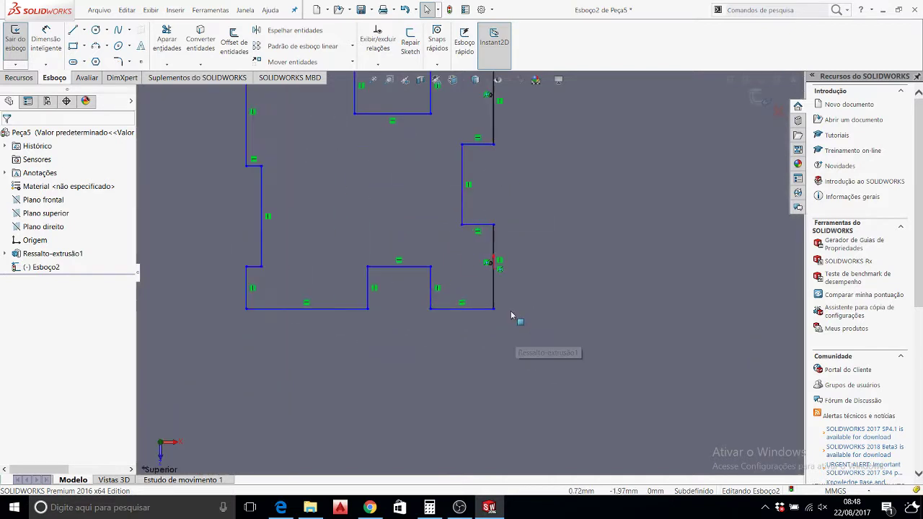
scroll(512, 302, down, 2)
scroll(507, 265, down, 1)
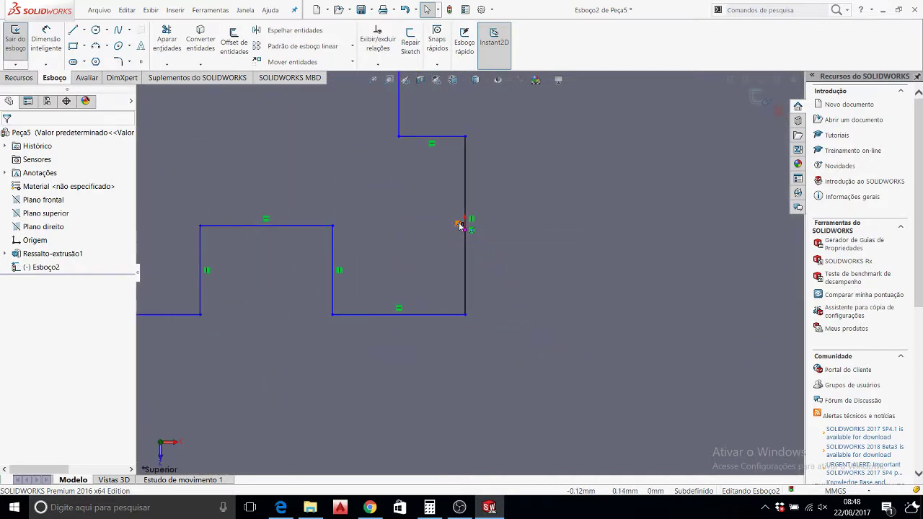
Drag the lower-right corner point to widen that part of the outline.
click(465, 315)
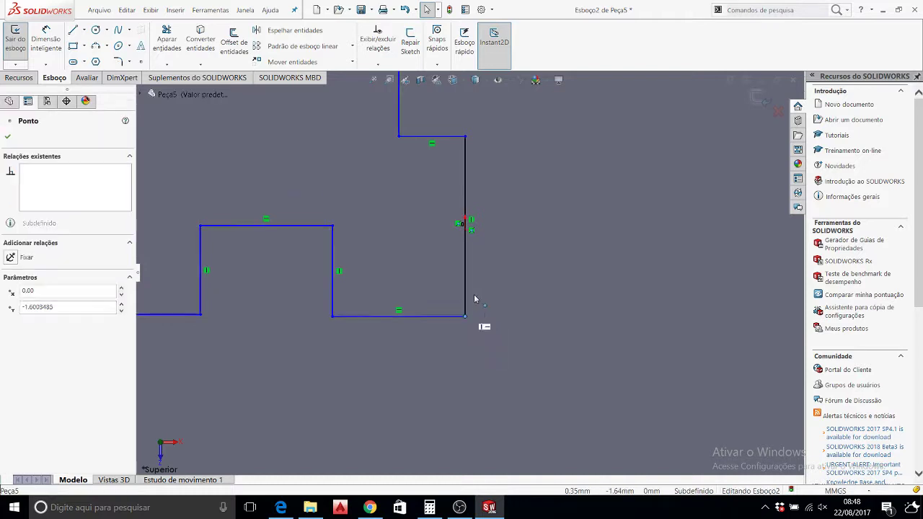
scroll(465, 227, down, 1)
key(ctrl+z)
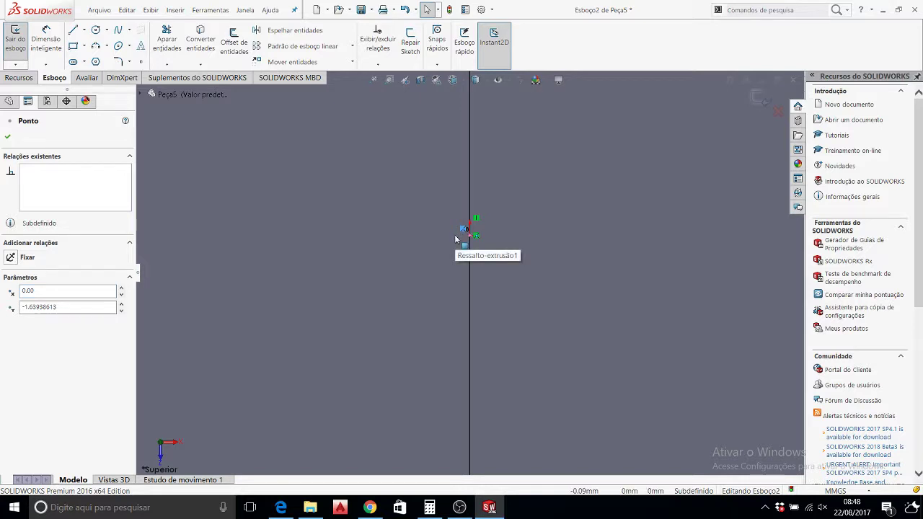
click(454, 234)
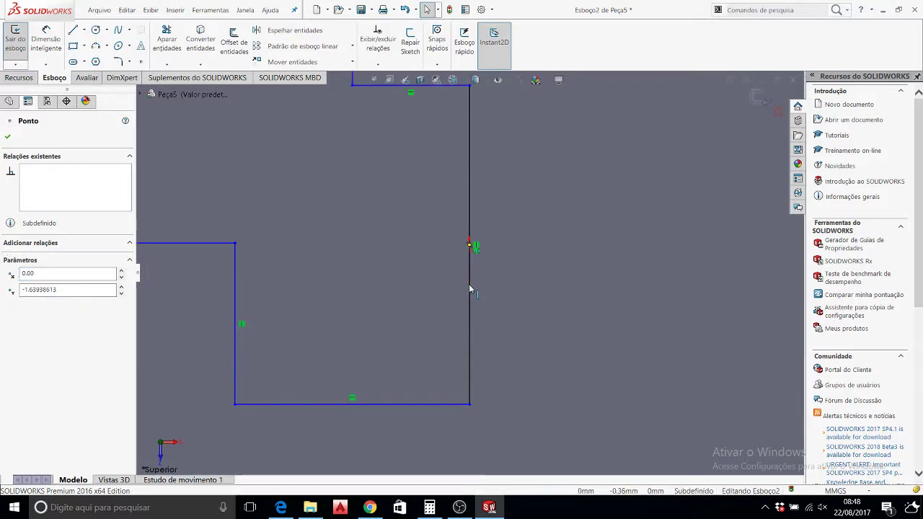
scroll(476, 256, down, 5)
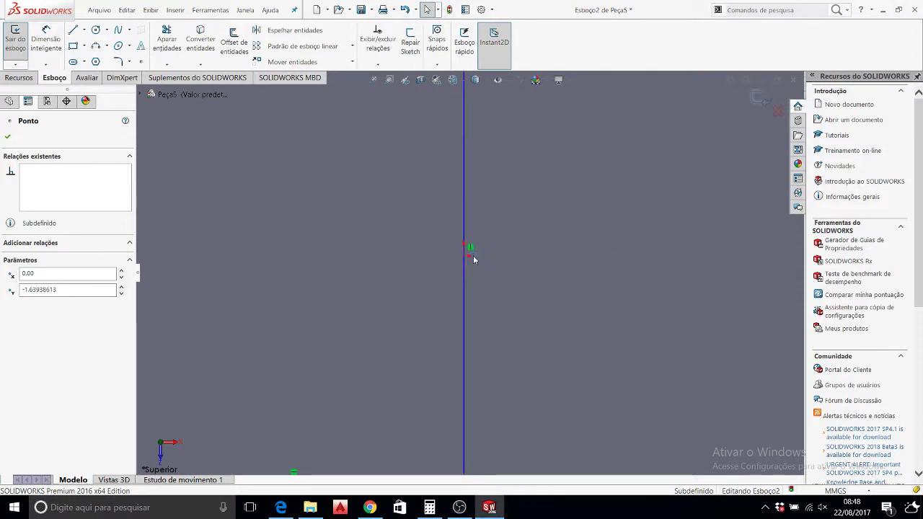
scroll(539, 375, up, 2)
scroll(539, 375, up, 2)
scroll(490, 368, up, 1)
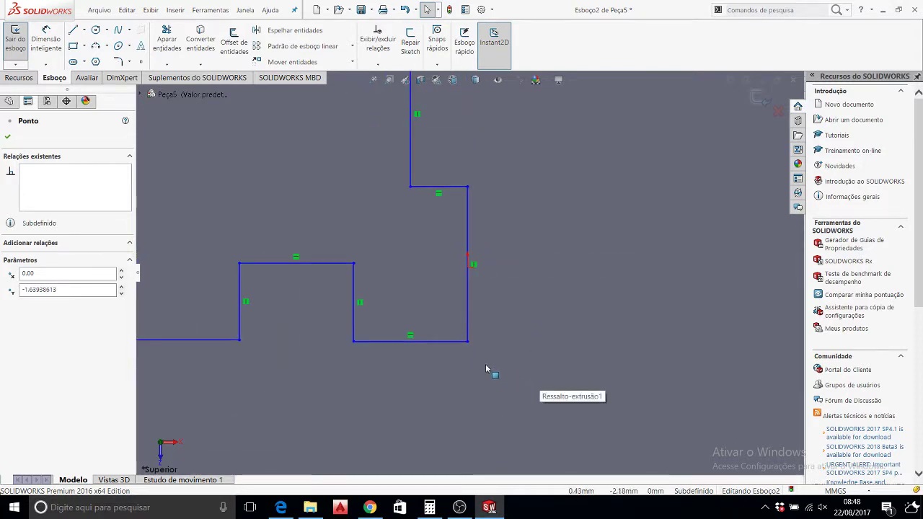
mouse_move(468, 343)
mouse_down()
mouse_move(511, 362)
mouse_move(625, 375)
mouse_up()
scroll(518, 320, up, 3)
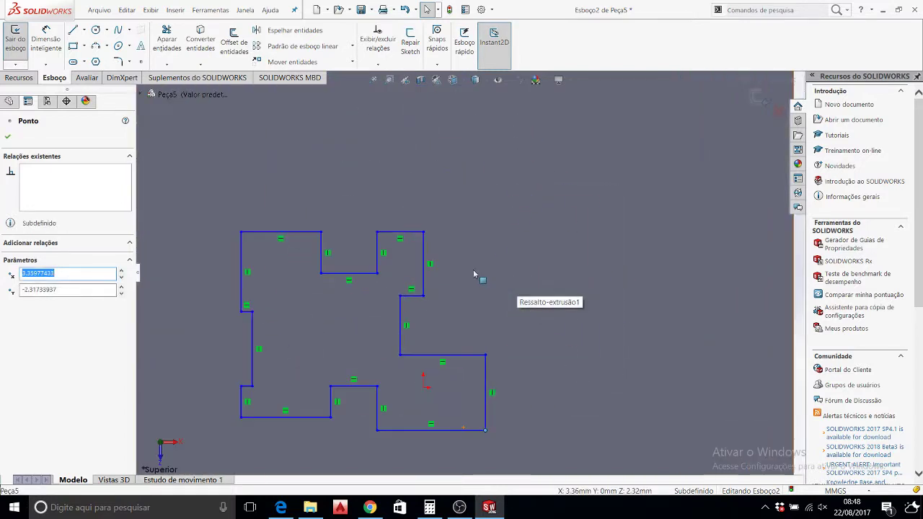
click(457, 301)
scroll(400, 280, down, 1)
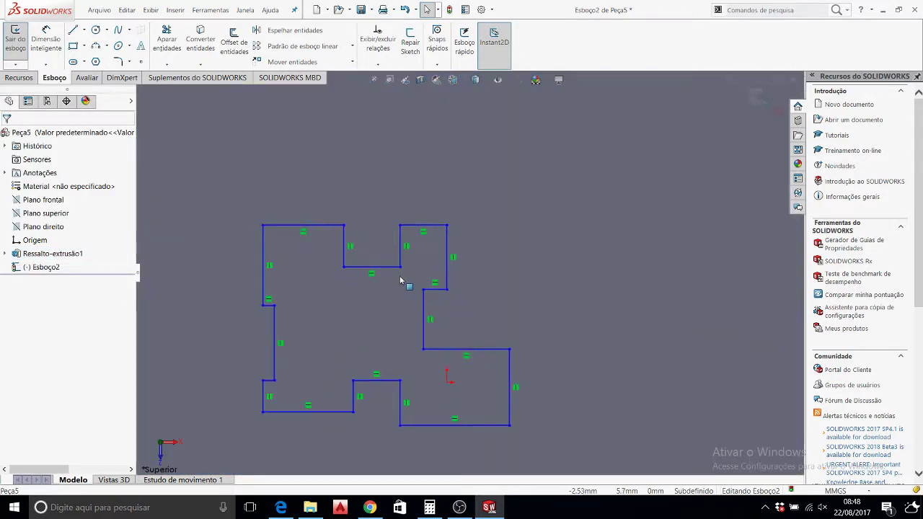
Dimension the outline's height between top and bottom edges as 30 mm.
click(51, 44)
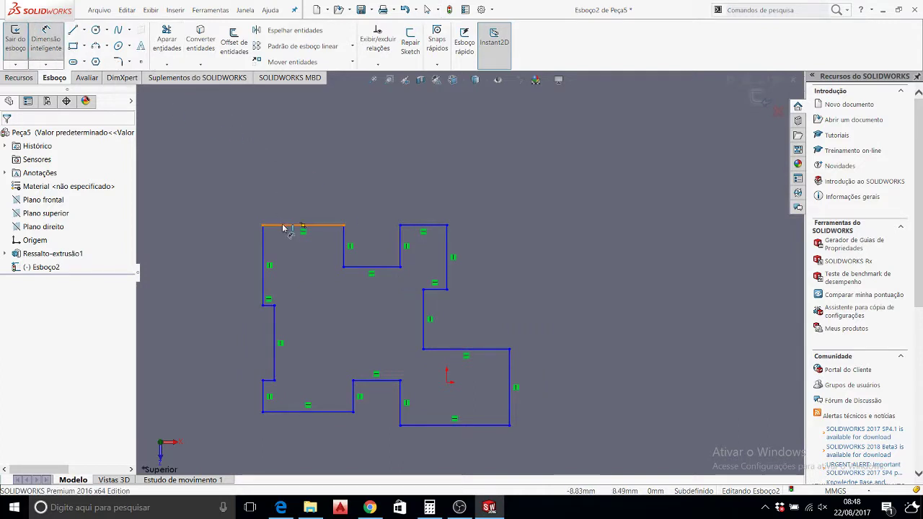
click(292, 412)
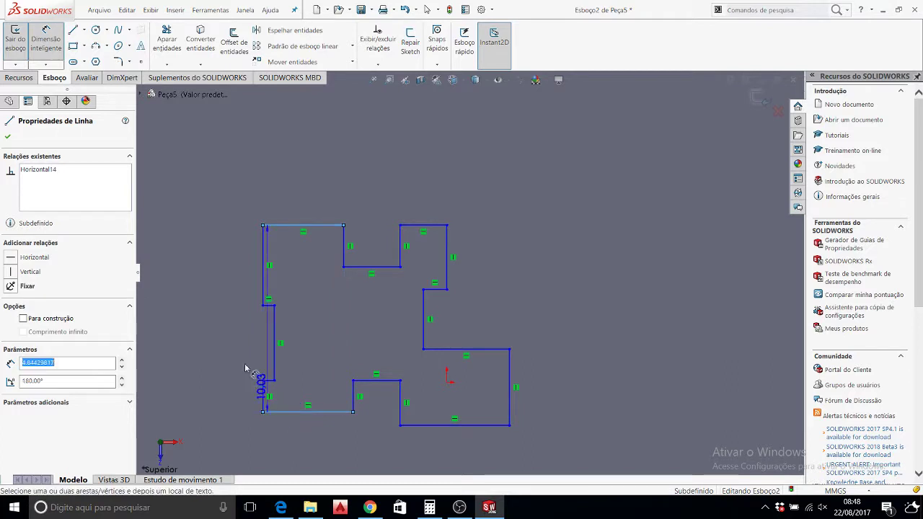
click(220, 339)
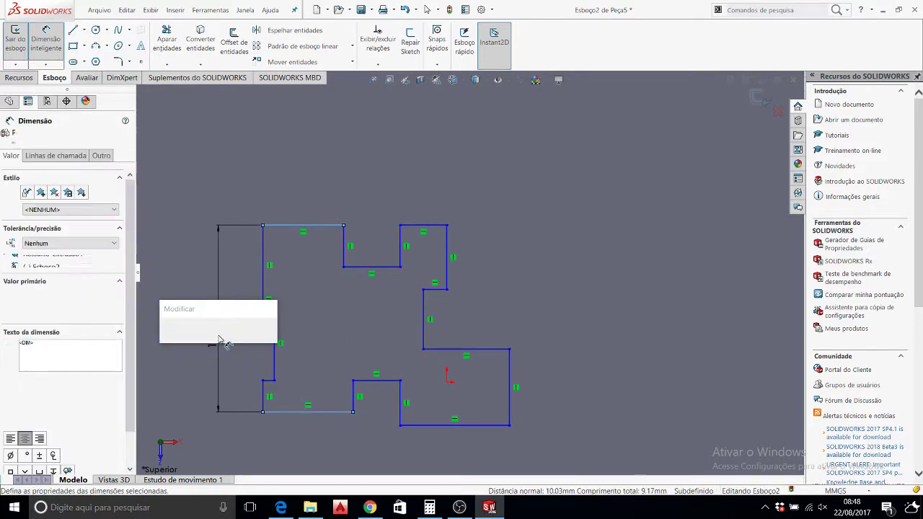
text(3)
key(Return)
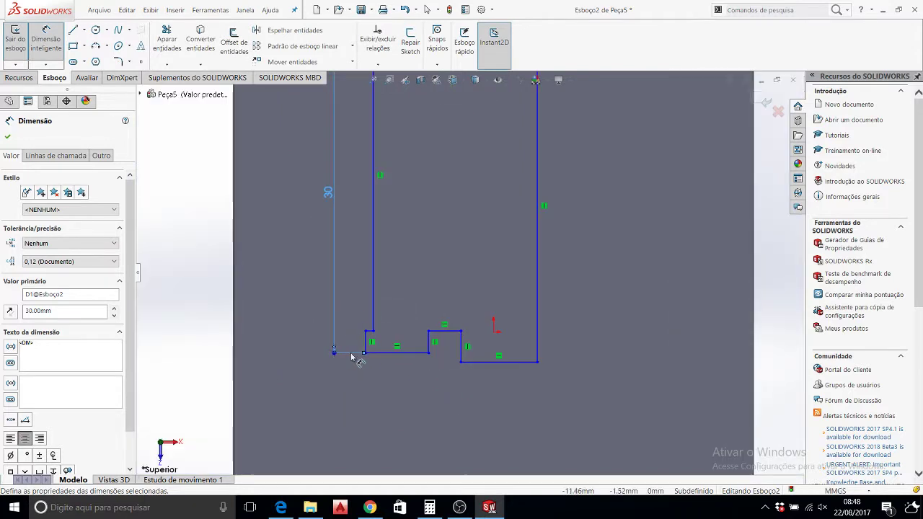
Dimension the overall width between the outer vertical edges as 30 mm.
click(375, 344)
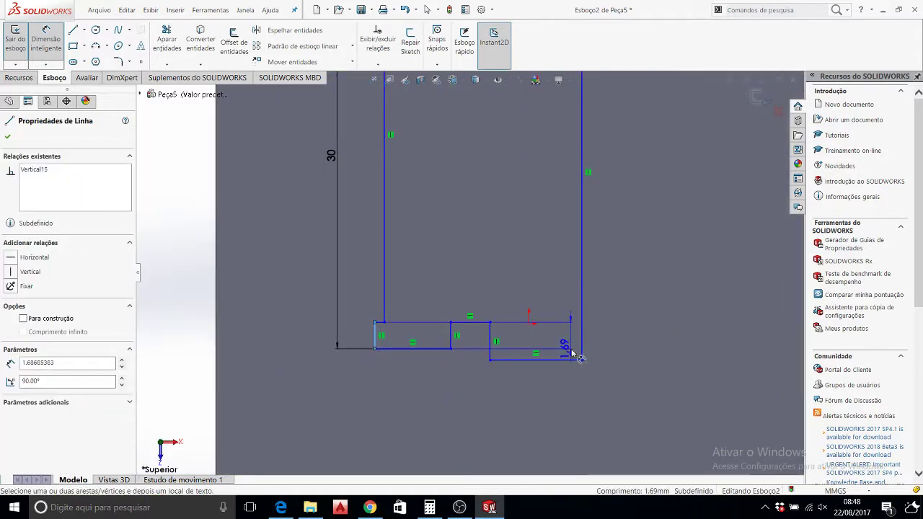
click(582, 353)
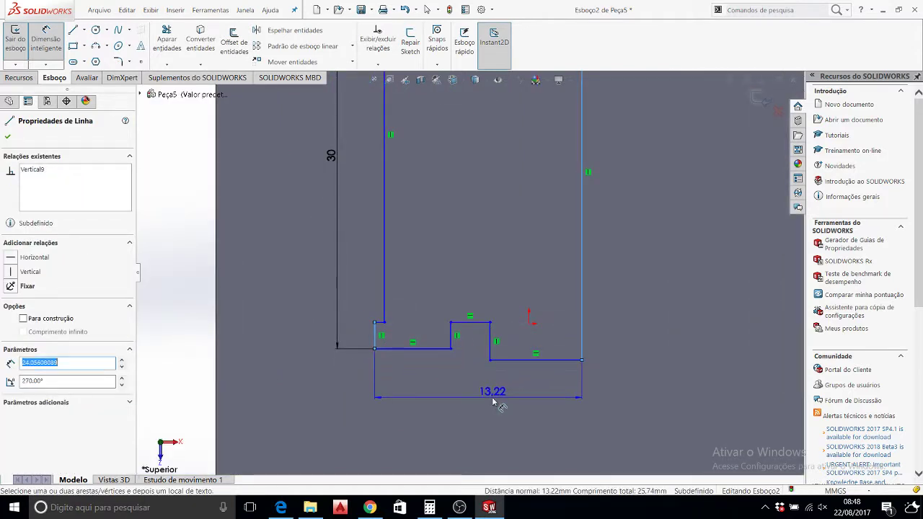
click(487, 398)
text(30)
key(Return)
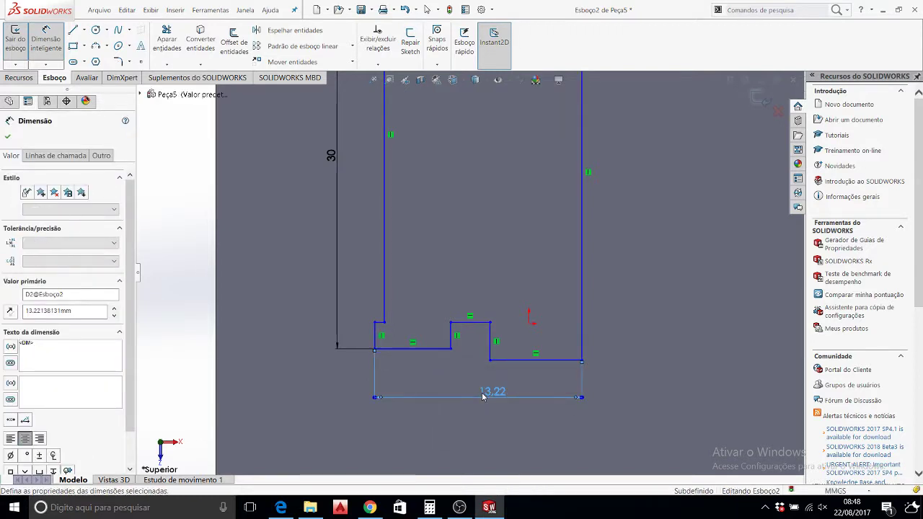
scroll(497, 354, up, 3)
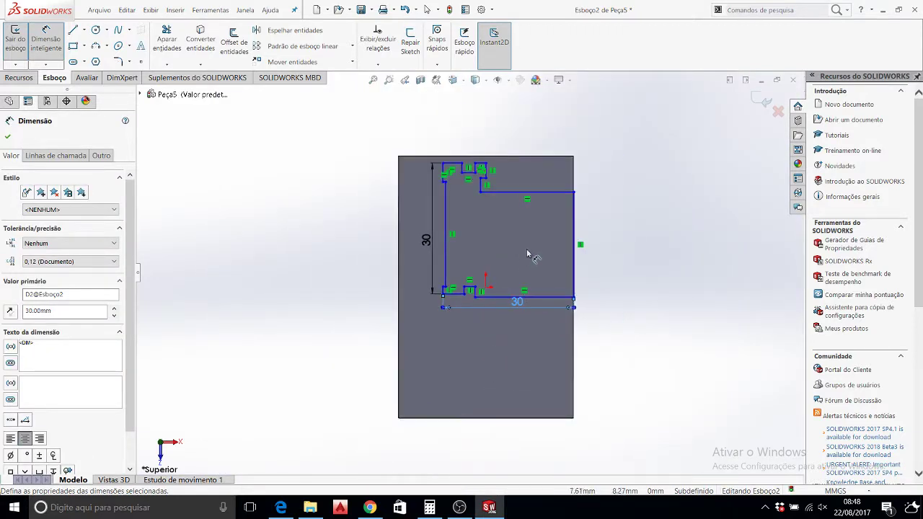
scroll(541, 267, down, 2)
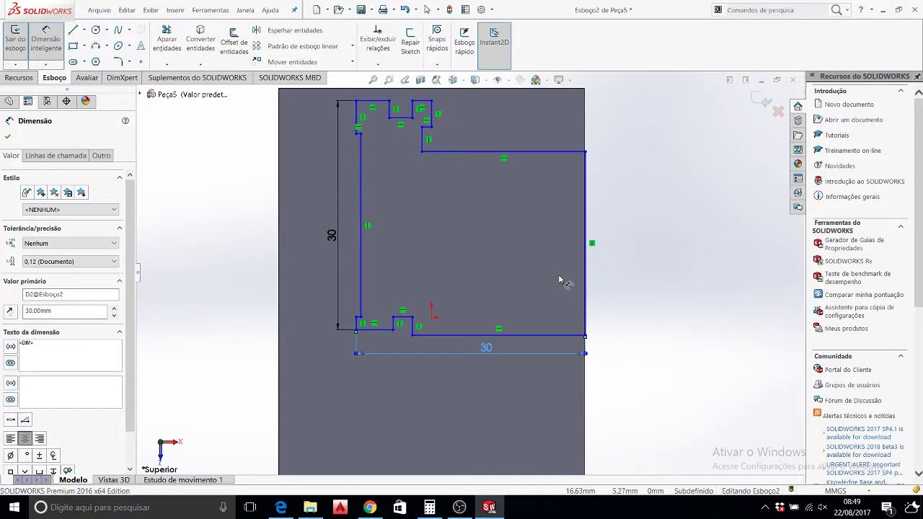
click(558, 274)
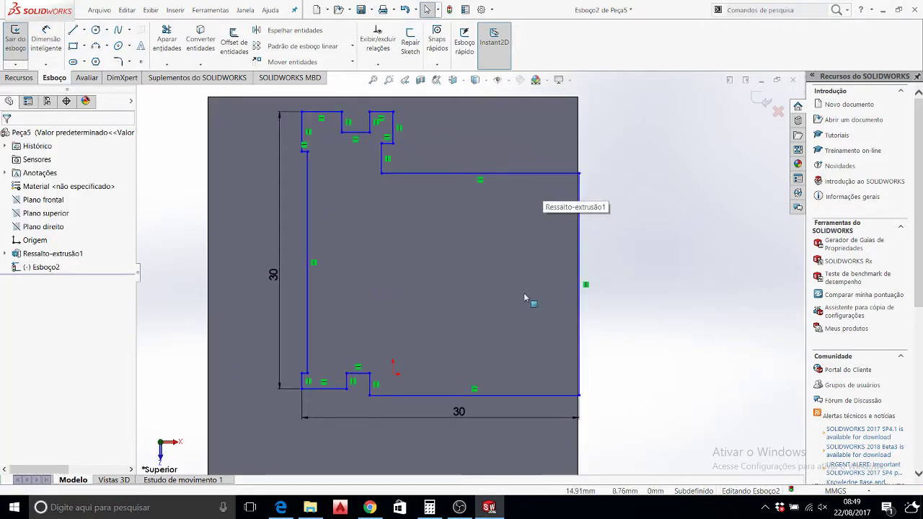
Drag the bottom-left and top-left corner points outward so the outline's left side steps out.
scroll(529, 290, up, 2)
scroll(529, 290, down, 2)
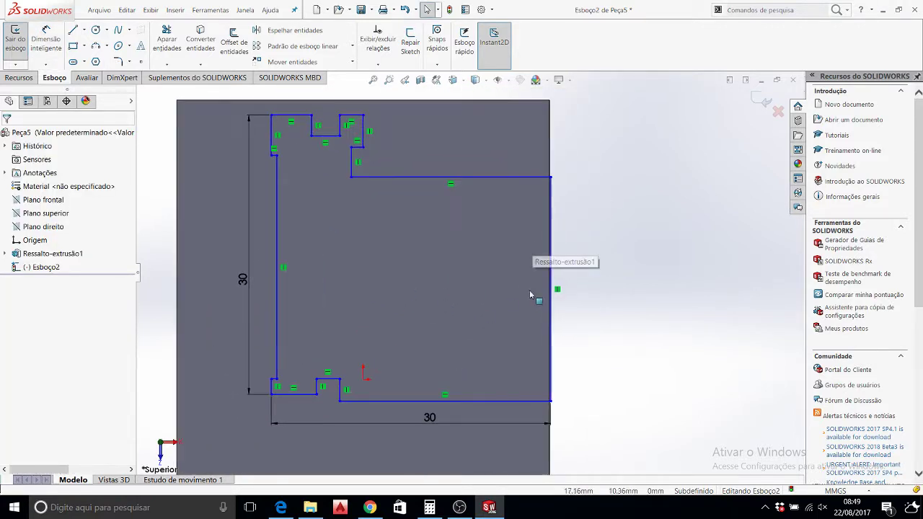
drag(551, 404, 483, 398)
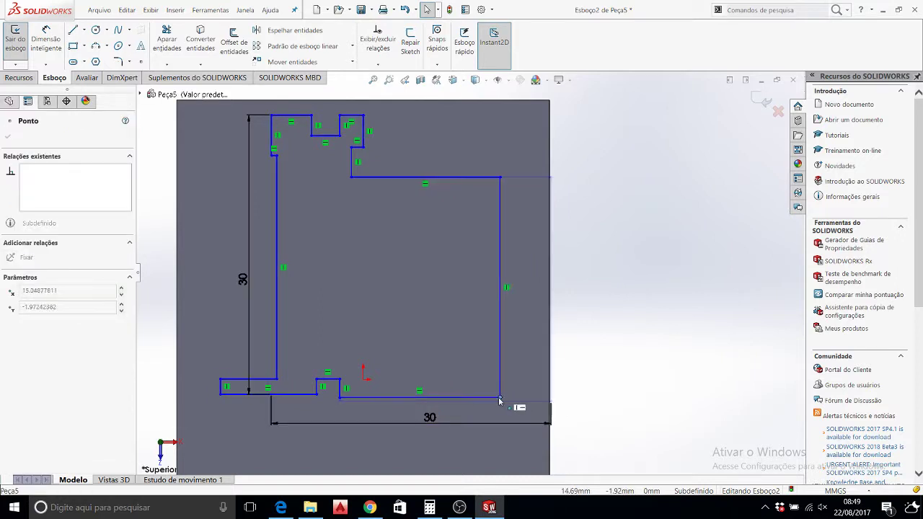
scroll(318, 229, up, 1)
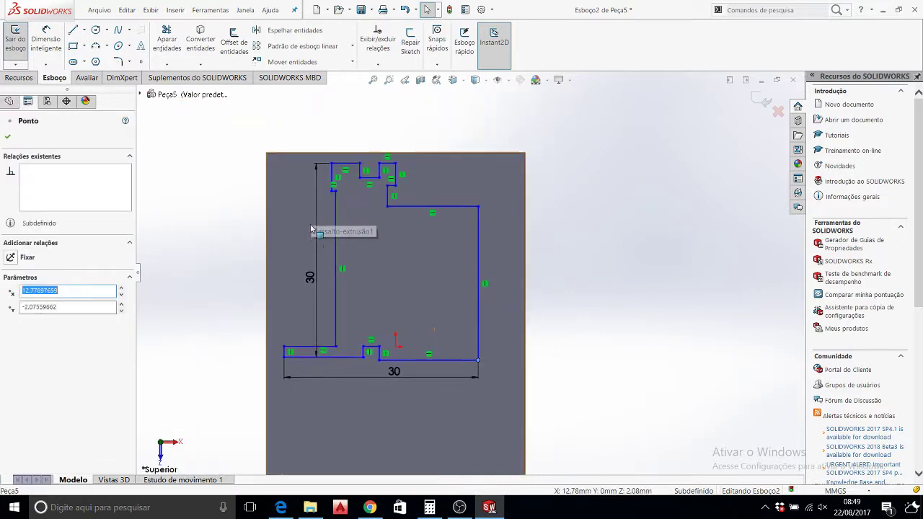
key(Escape)
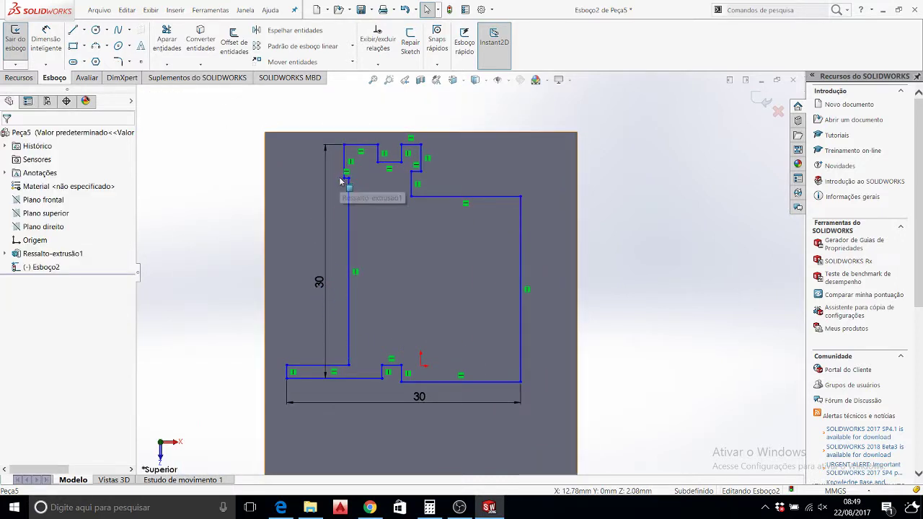
drag(332, 185, 312, 188)
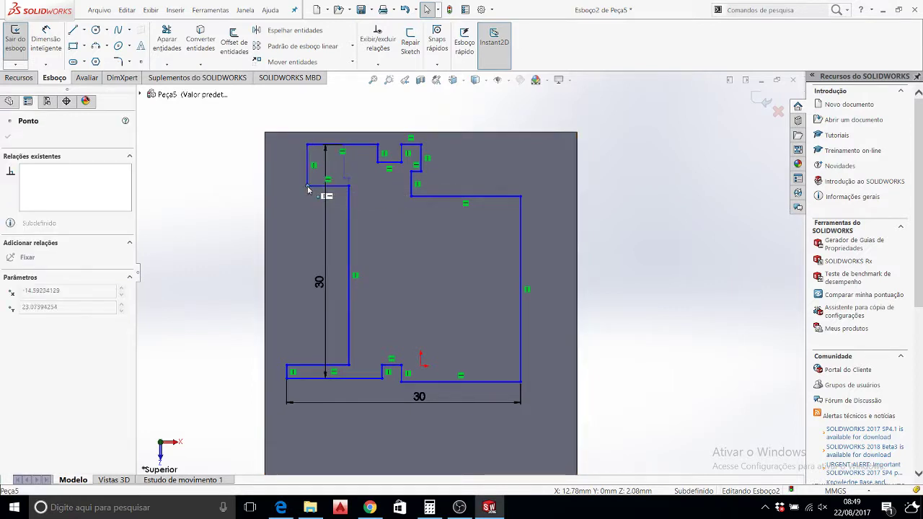
key(Escape)
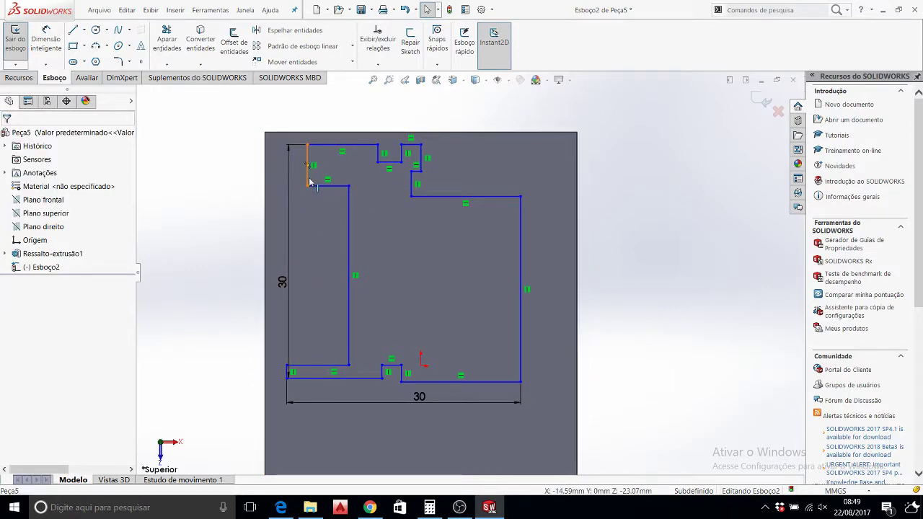
click(313, 202)
scroll(314, 367, down, 3)
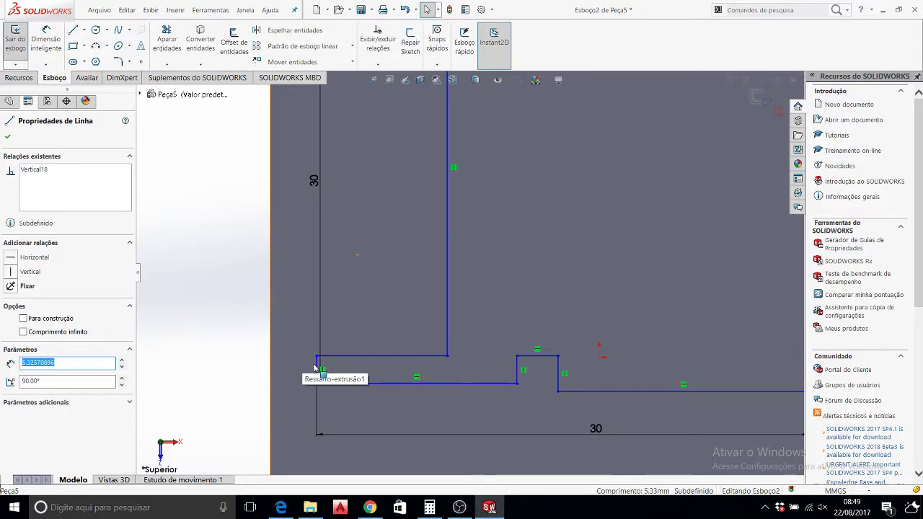
Make the two short left vertical lines collinear and equal in length.
ctrl+click(317, 369)
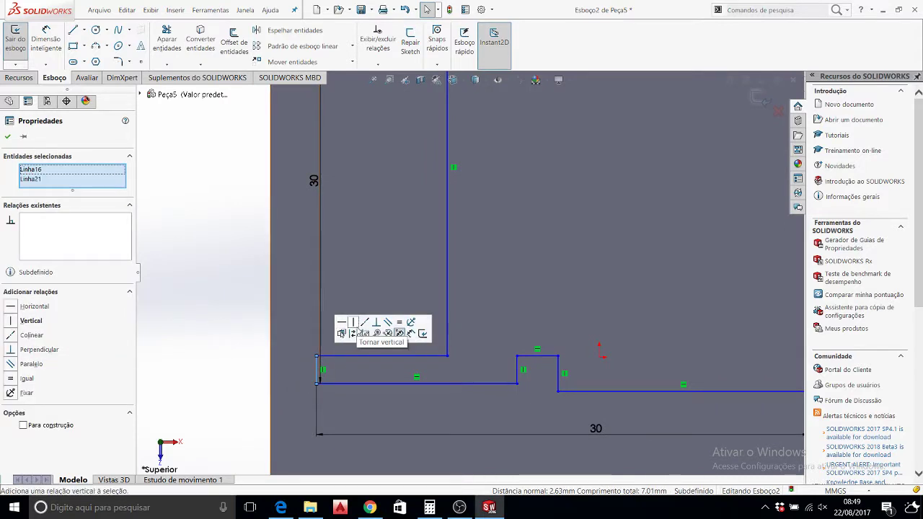
click(364, 323)
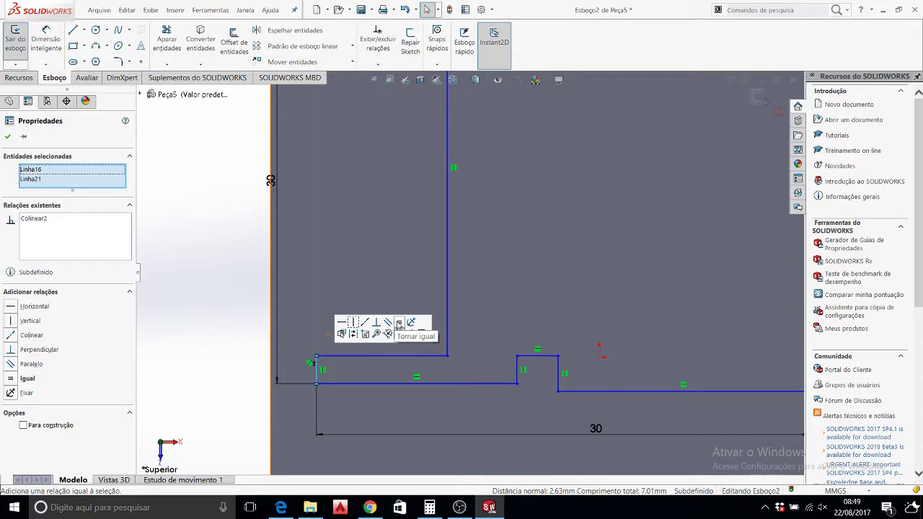
click(398, 324)
key(f)
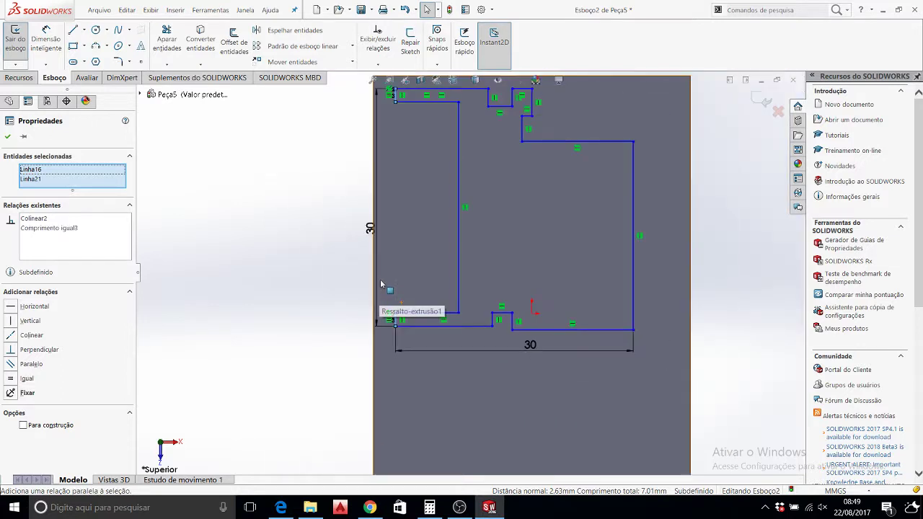
Start a dimension on the short lower-left vertical line, then cancel it.
scroll(437, 317, down, 3)
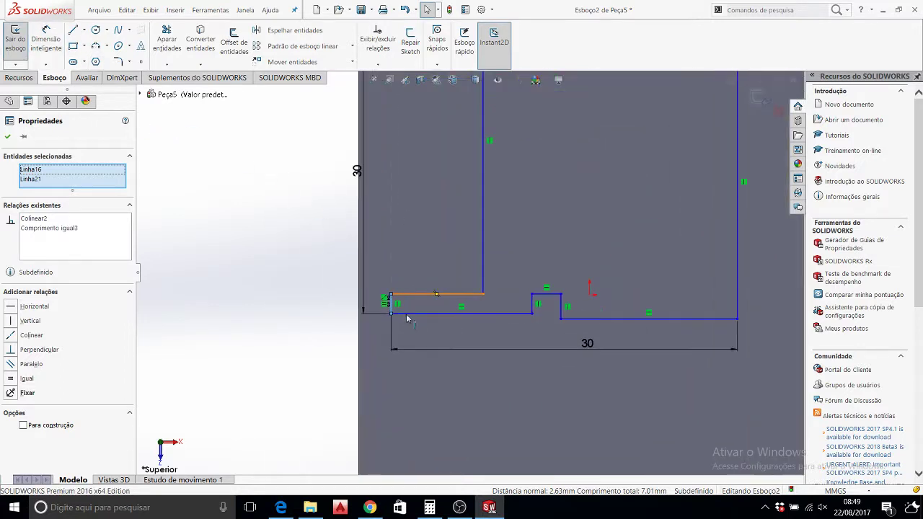
scroll(396, 313, down, 2)
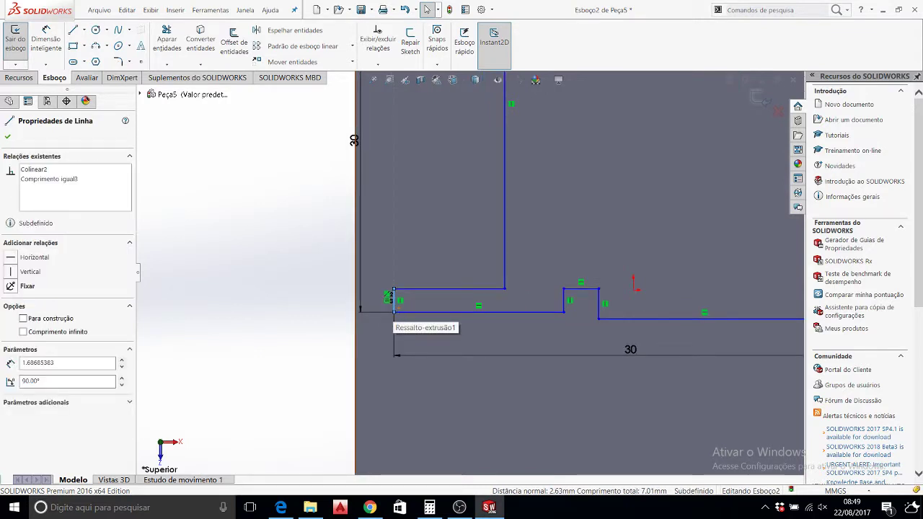
click(45, 40)
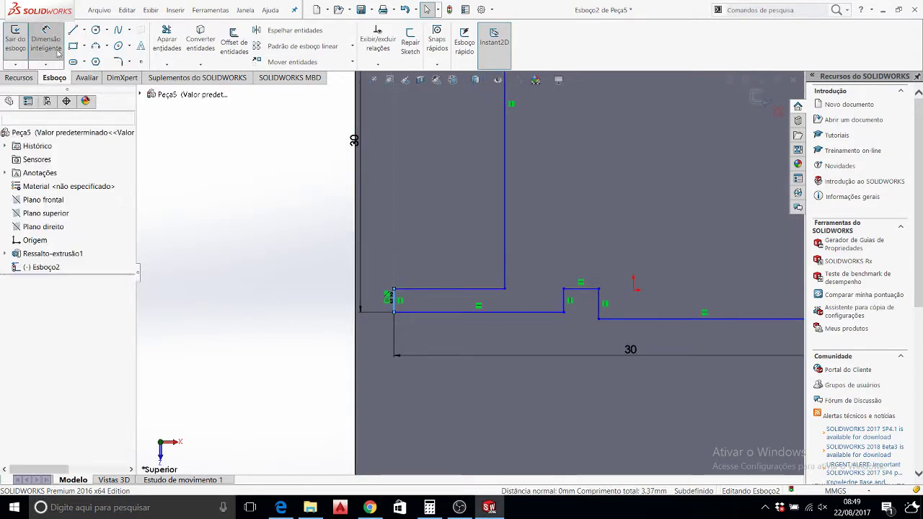
click(396, 312)
scroll(398, 311, down, 1)
key(Escape)
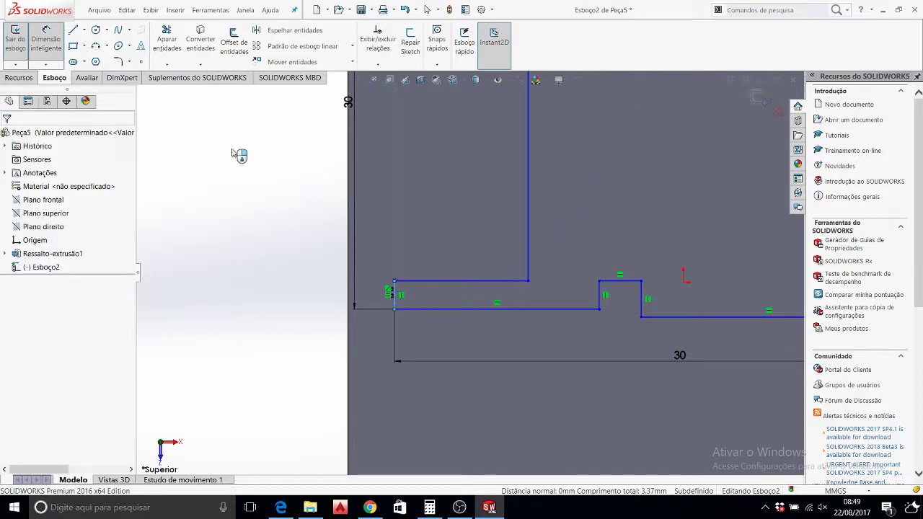
Add a 10 mm Smart Dimension to the short lower-left vertical edge.
click(55, 48)
scroll(354, 303, down, 3)
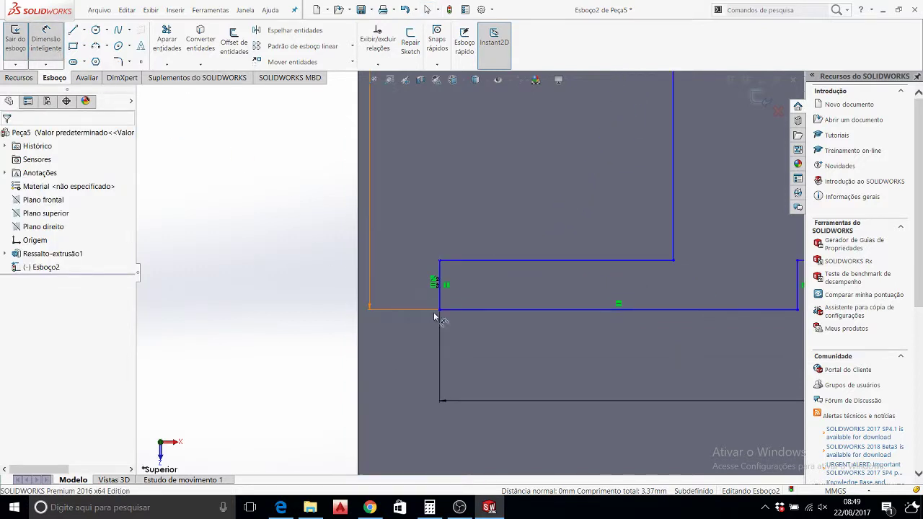
click(443, 303)
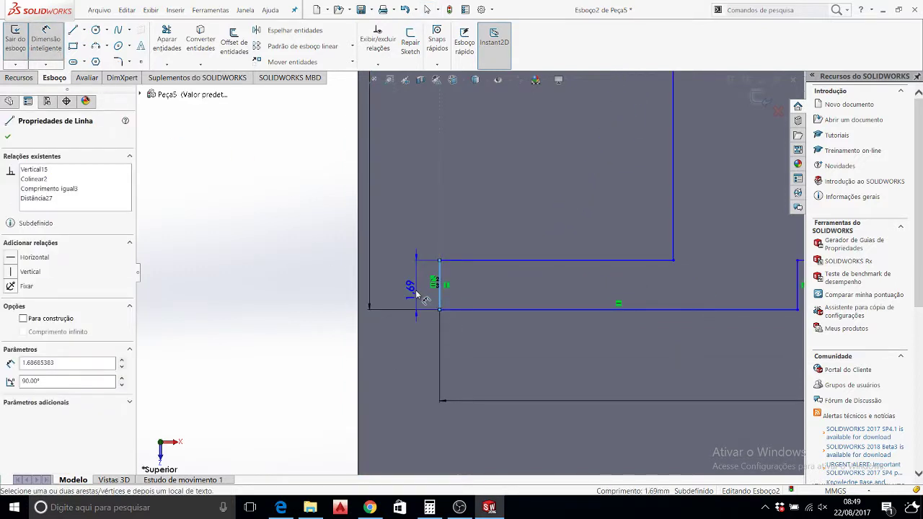
click(416, 295)
key(Return)
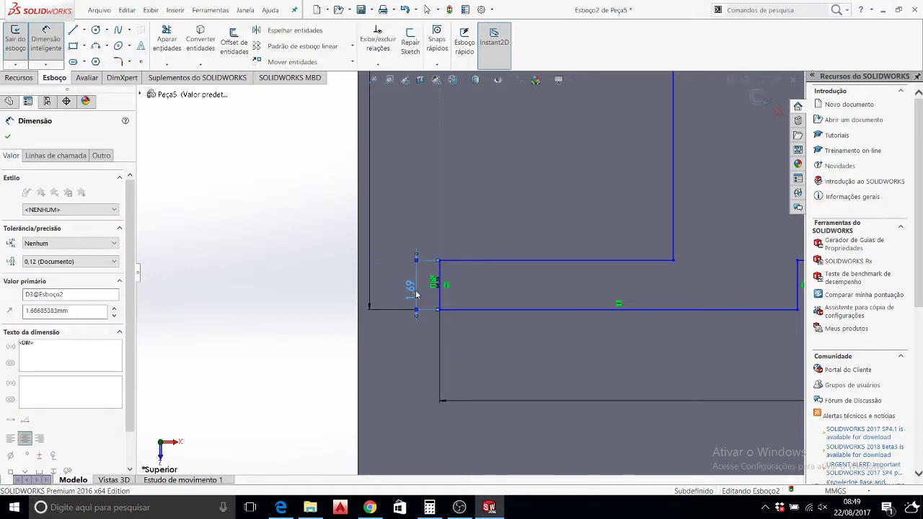
scroll(443, 220, up, 5)
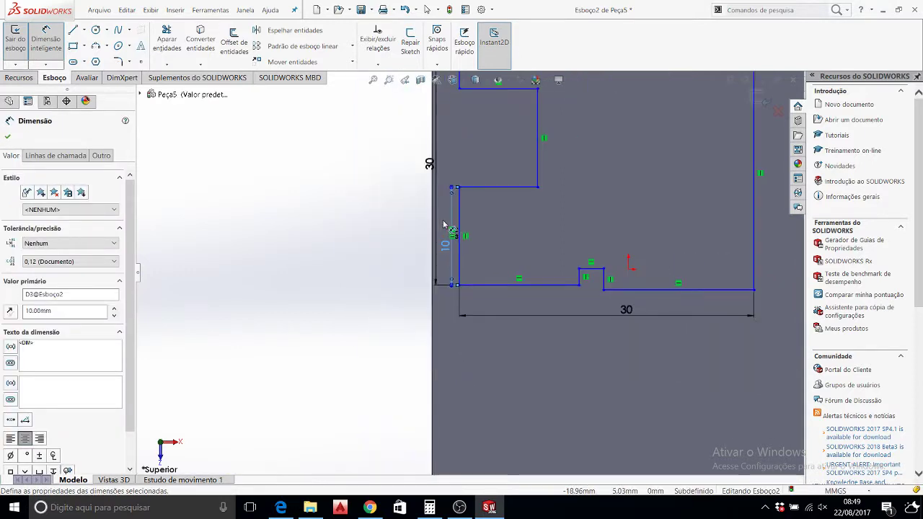
scroll(443, 219, up, 3)
scroll(533, 212, down, 2)
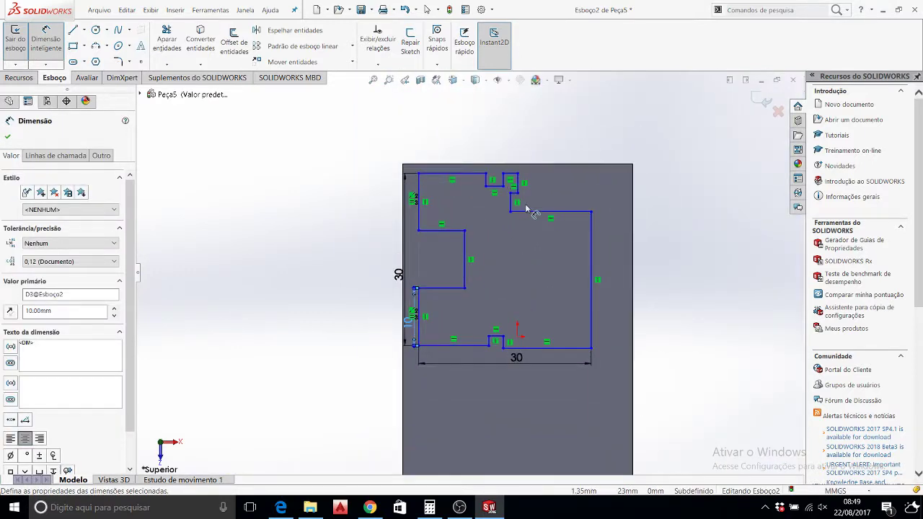
key(Escape)
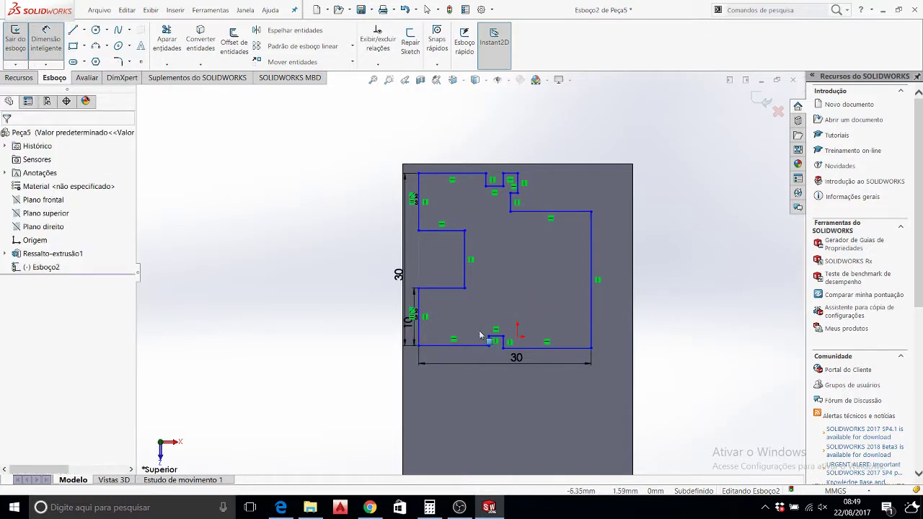
Make the left and right parts of the bottom edge equal in length.
click(461, 347)
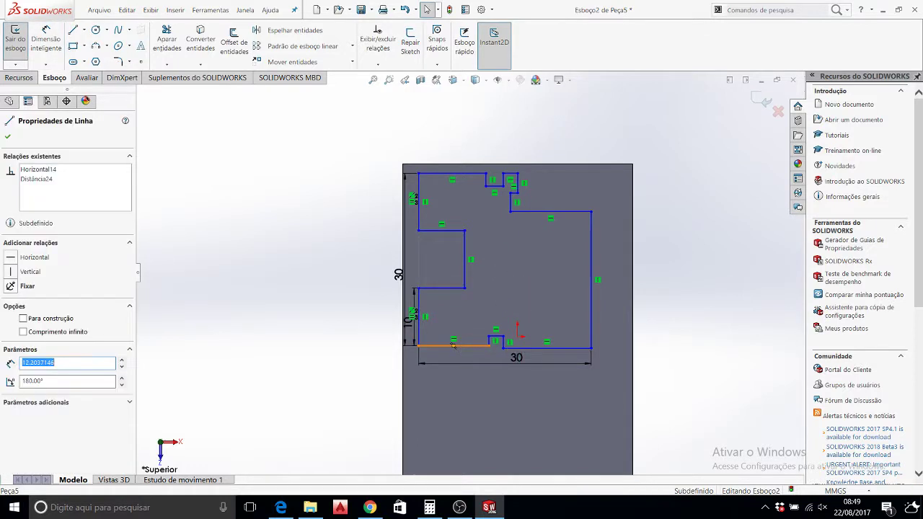
ctrl+click(537, 351)
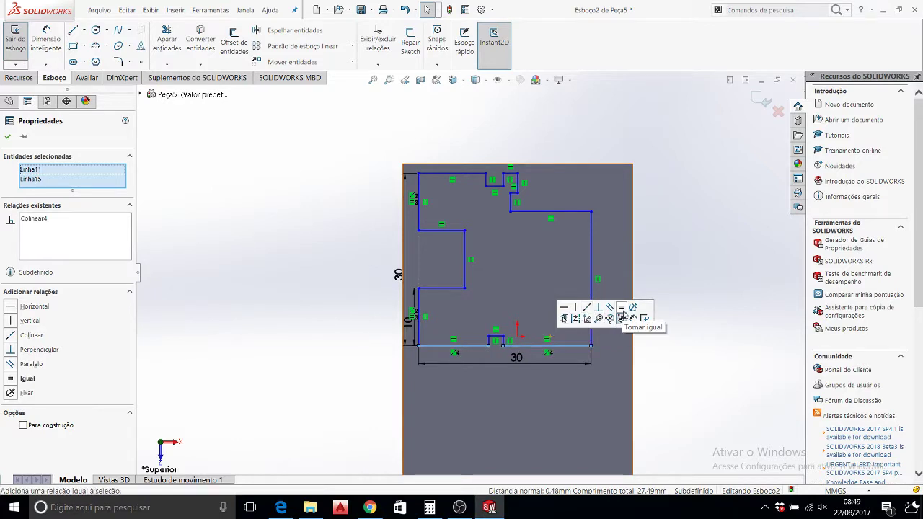
click(621, 307)
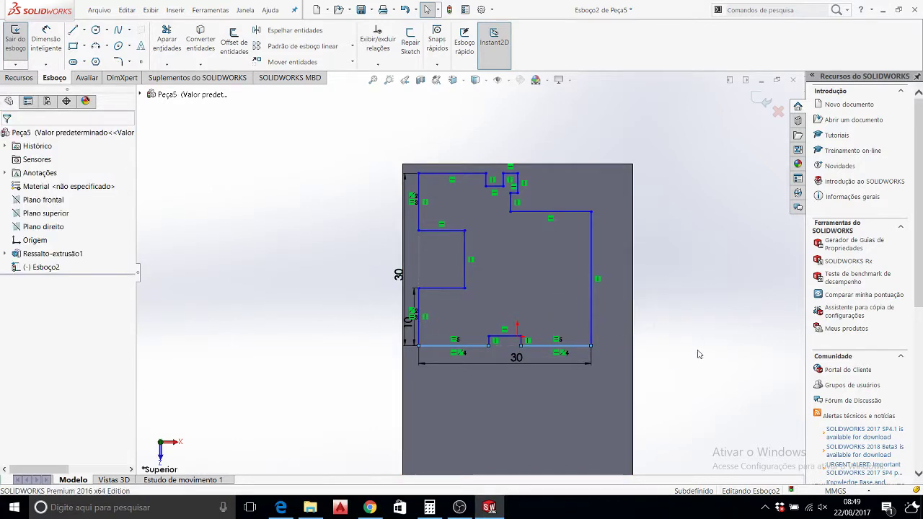
click(45, 42)
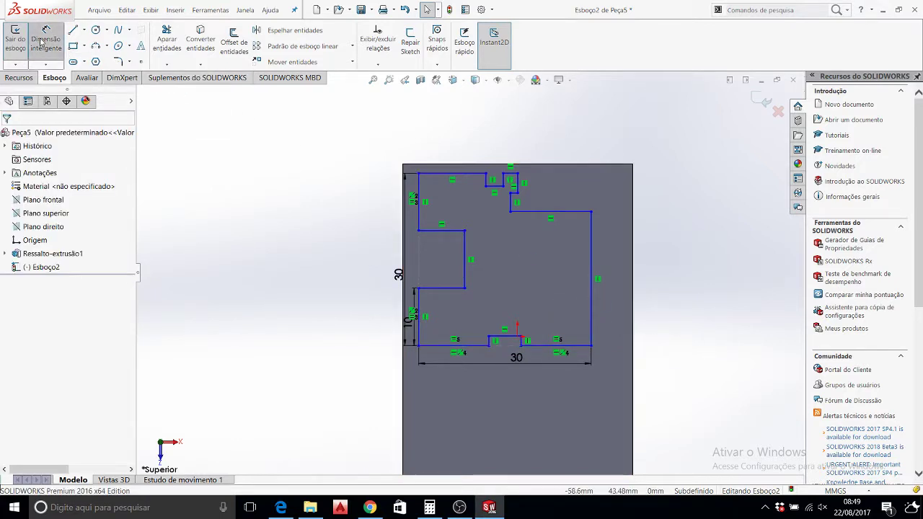
click(473, 348)
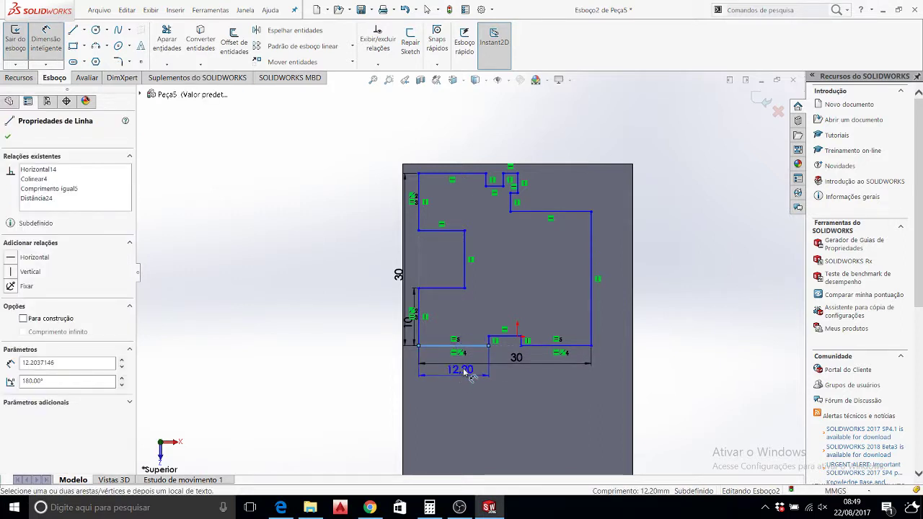
key(Escape)
key(Escape)
scroll(472, 360, down, 2)
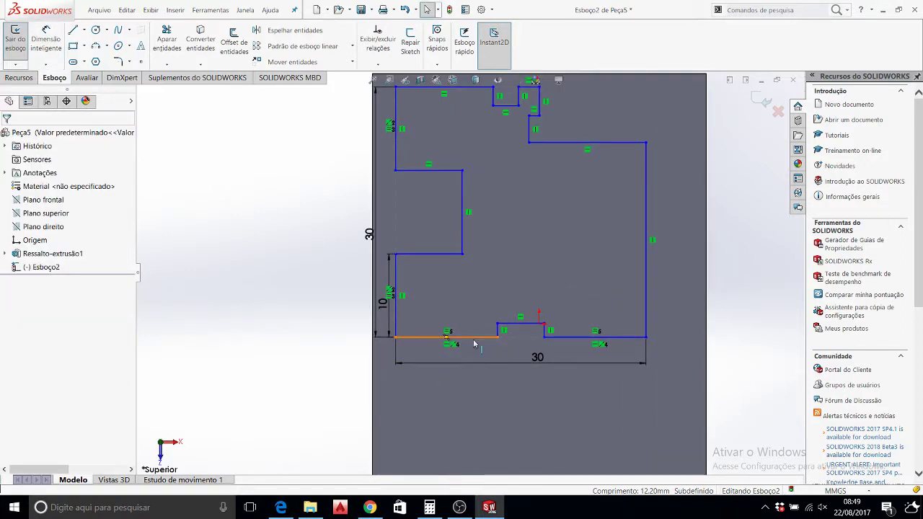
Make the bottom-left edge equal in length to the 10 mm lower-left vertical side.
click(432, 337)
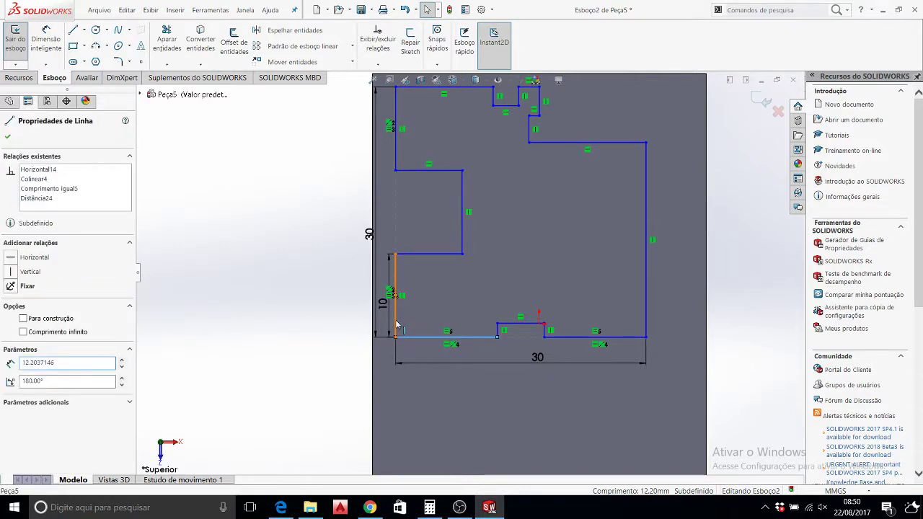
ctrl+click(396, 324)
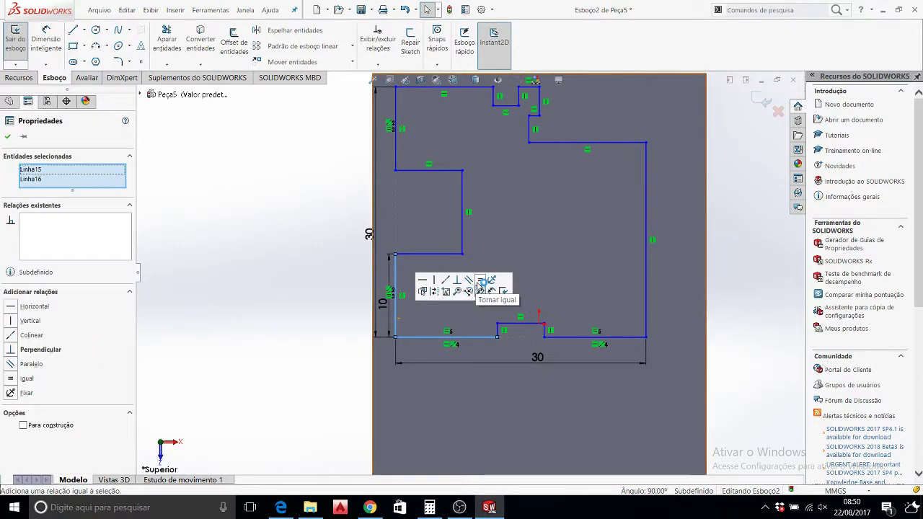
click(478, 286)
click(304, 312)
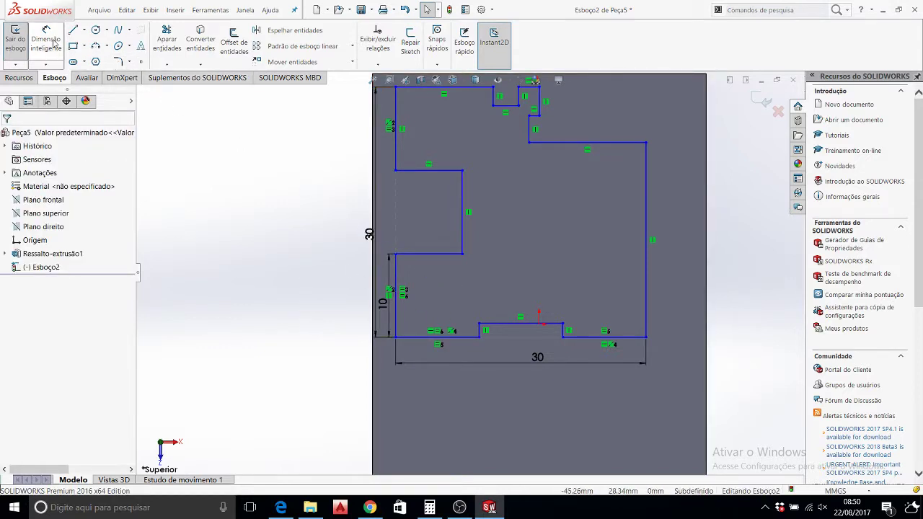
Dimension the lower-left step's short horizontal edge at 5 mm.
click(45, 40)
click(418, 258)
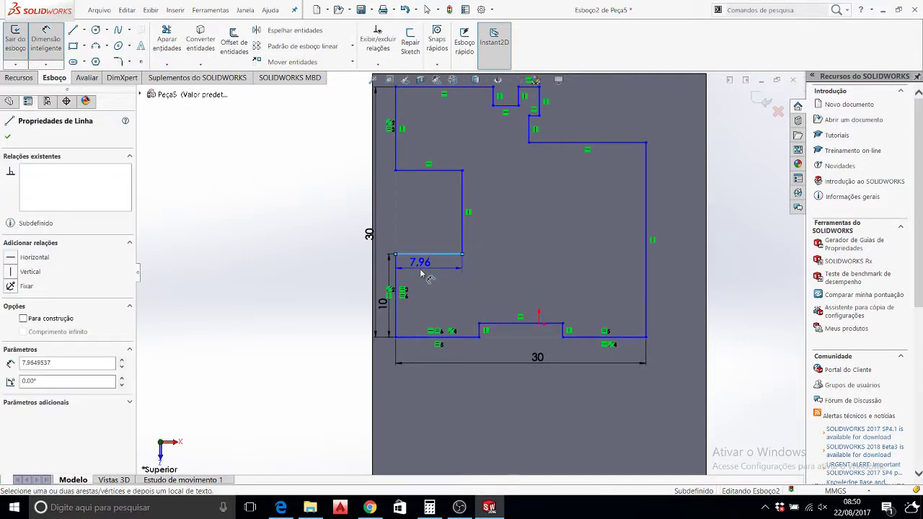
click(421, 276)
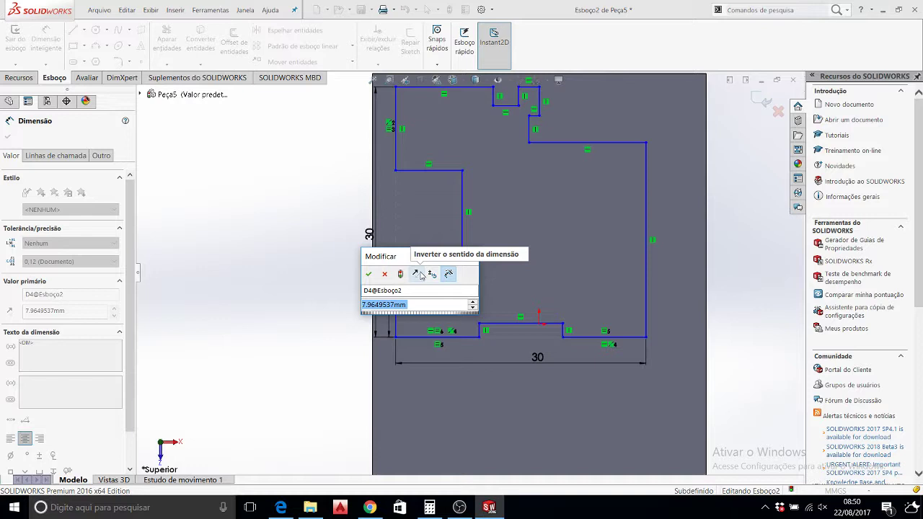
text(5)
key(Return)
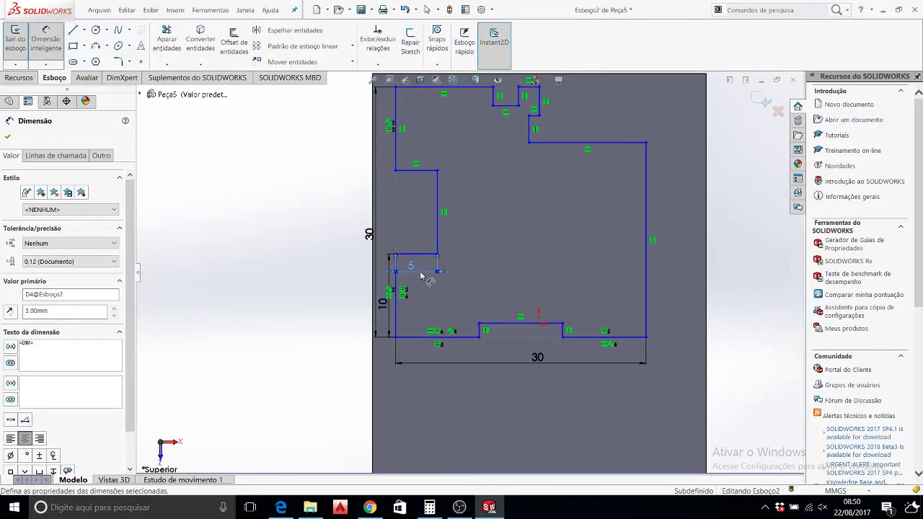
key(Escape)
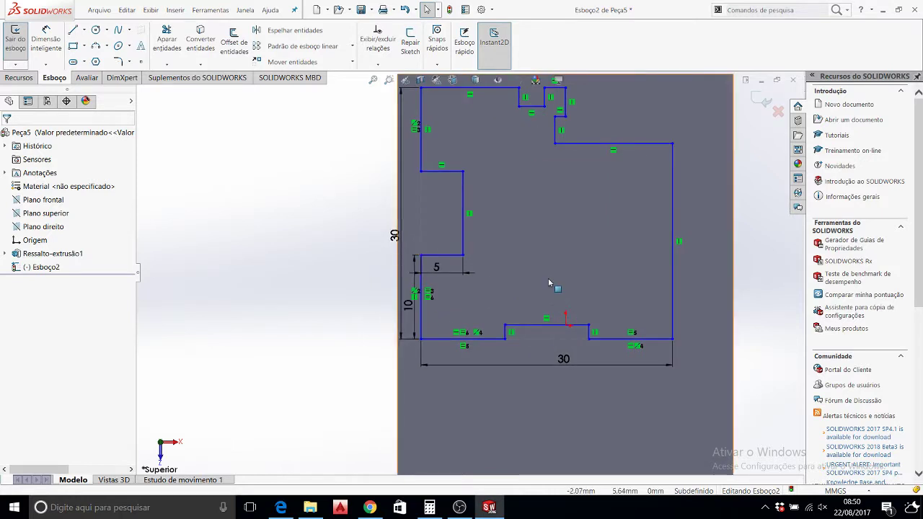
Make the bottom notch's left side equal in length to the 5 mm left step edge.
scroll(488, 282, down, 2)
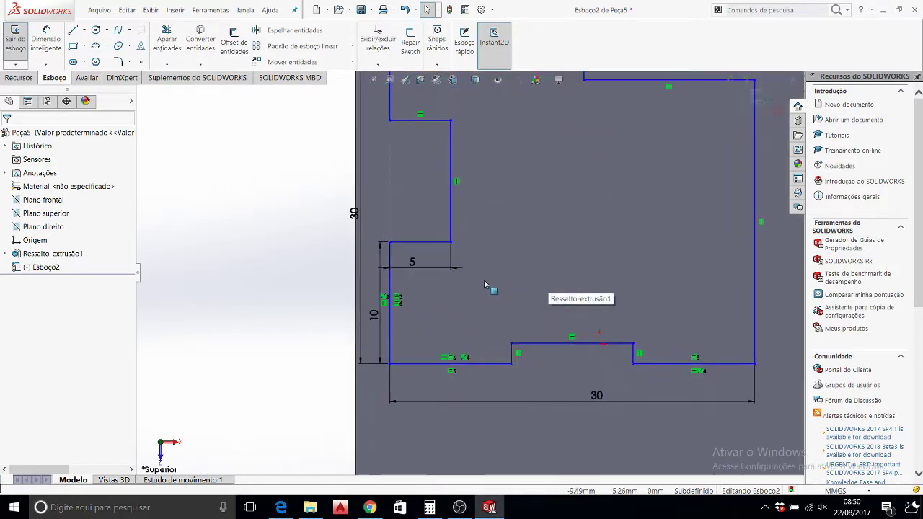
click(444, 244)
scroll(512, 357, down, 3)
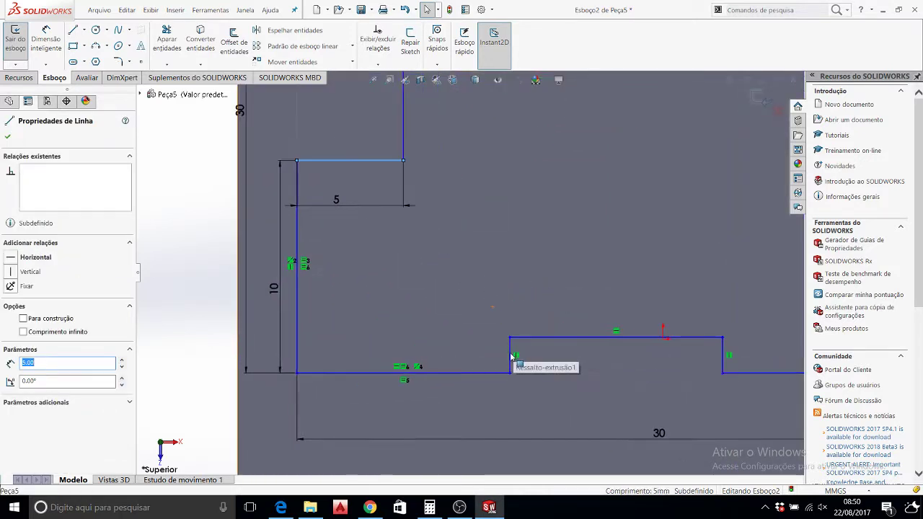
ctrl+click(512, 355)
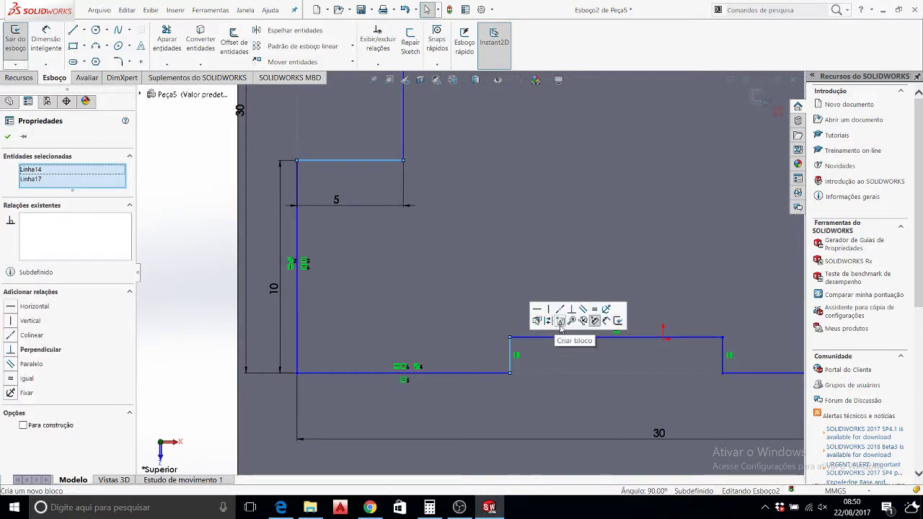
key(f)
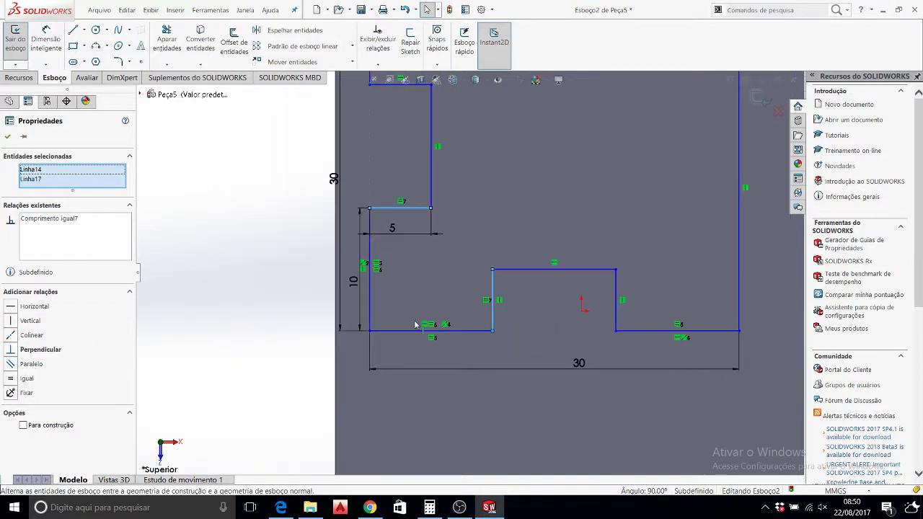
click(323, 328)
scroll(548, 224, up, 1)
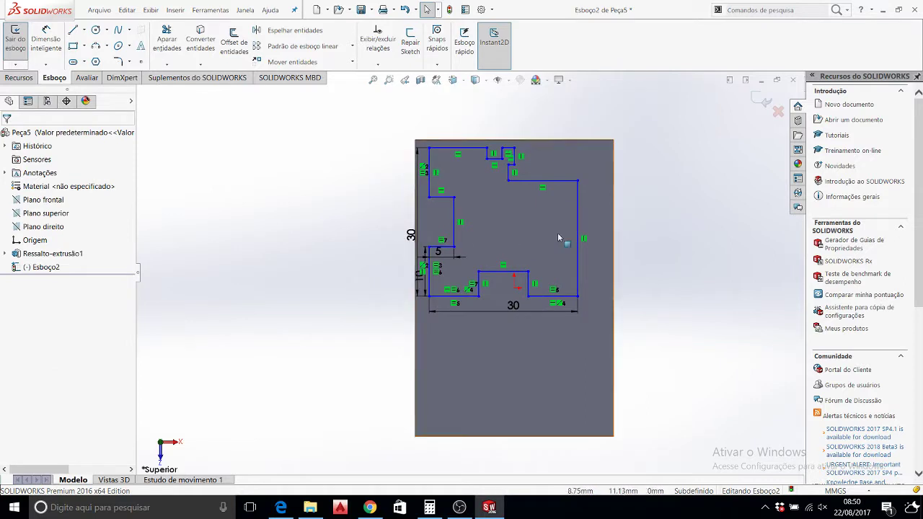
scroll(557, 233, down, 1)
scroll(543, 212, up, 2)
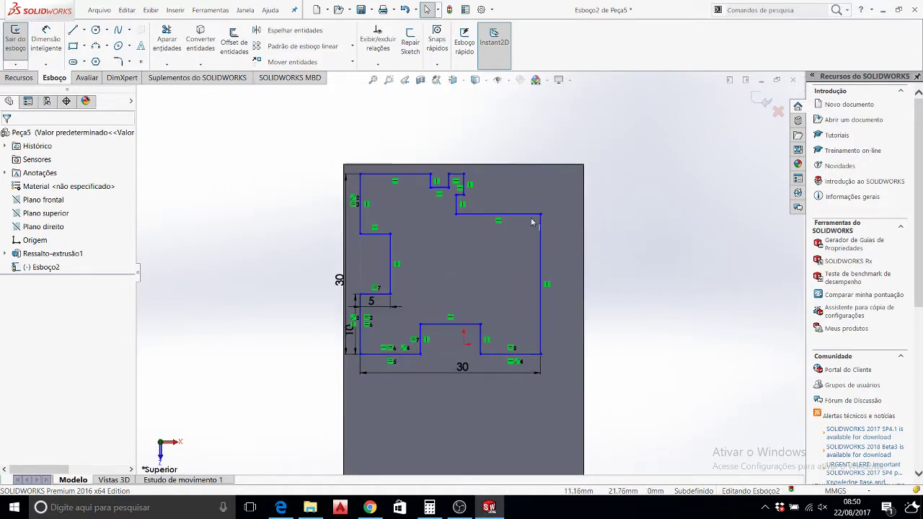
scroll(536, 195, down, 2)
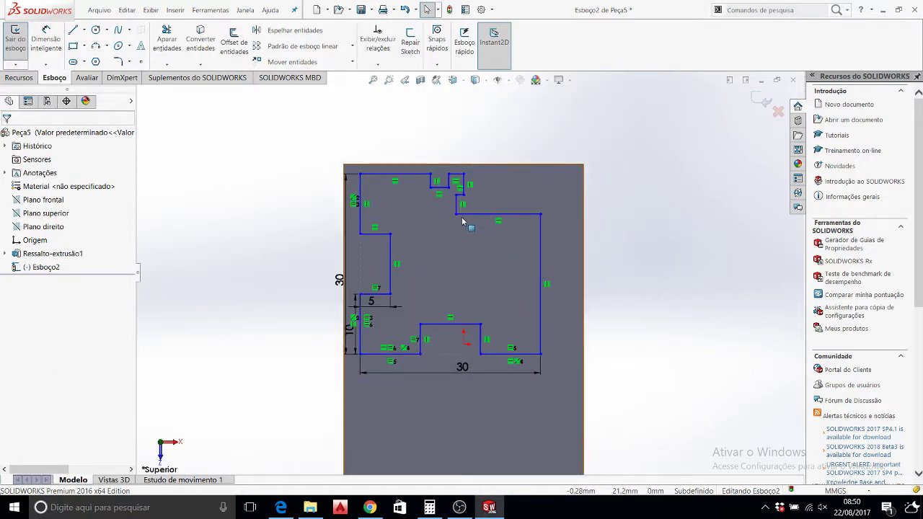
Drag the right-side corner points to form a step matching the left arm.
mouse_move(456, 216)
mouse_down()
mouse_move(500, 295)
mouse_move(498, 288)
mouse_up()
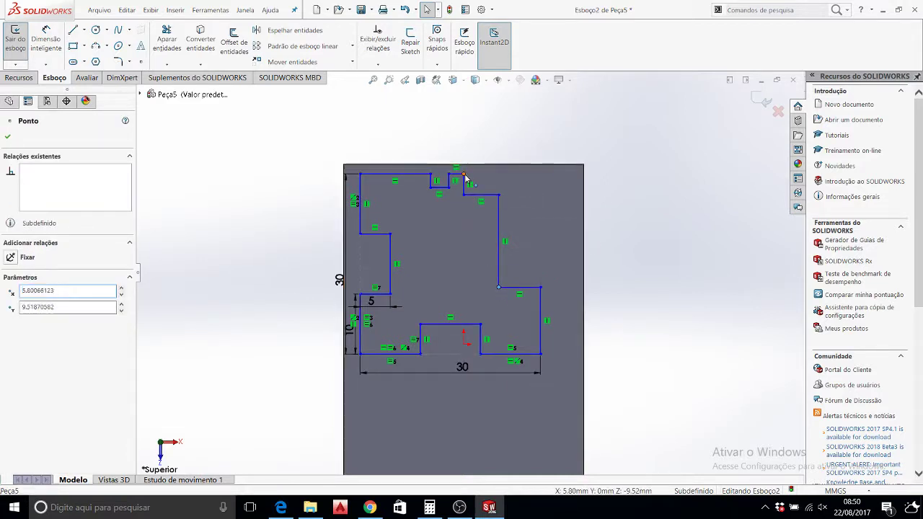
drag(465, 176, 531, 178)
click(623, 303)
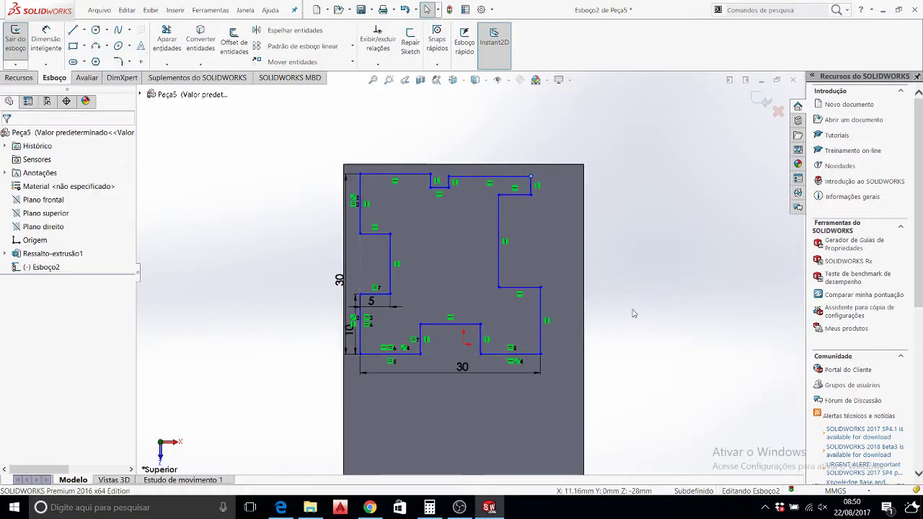
click(375, 356)
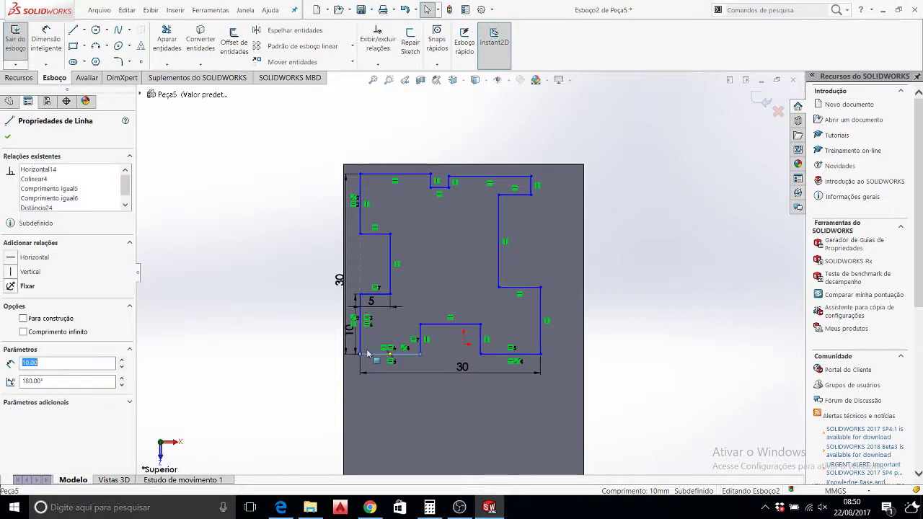
key(Escape)
Make the 10 mm lower-left side, lower-right side and short upper-right side equal in length.
click(360, 339)
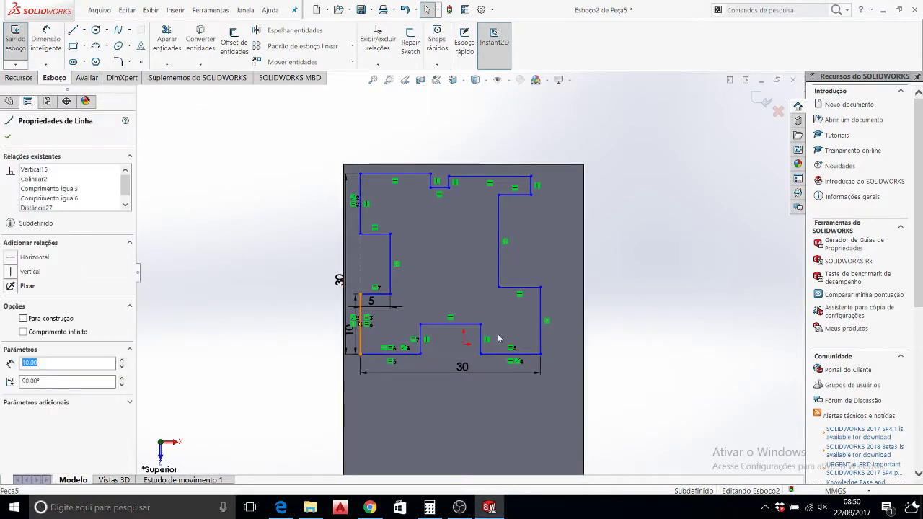
ctrl+click(541, 309)
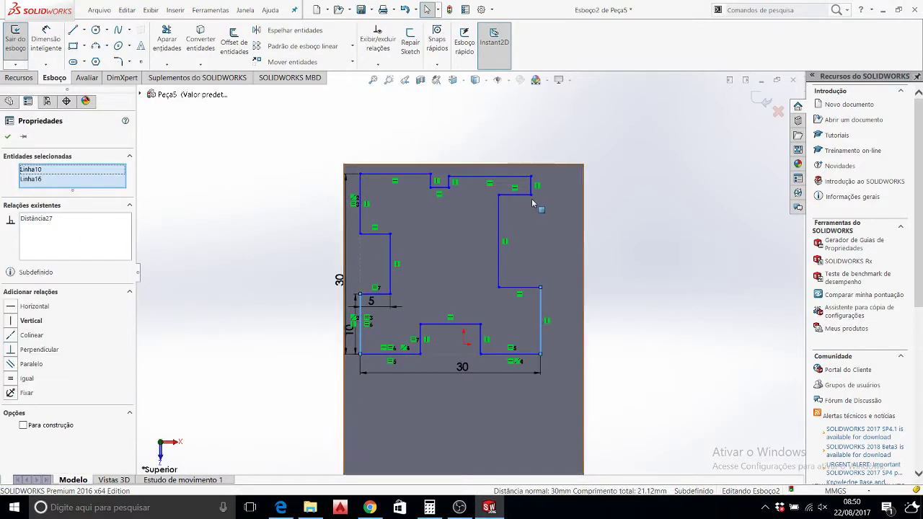
ctrl+click(531, 187)
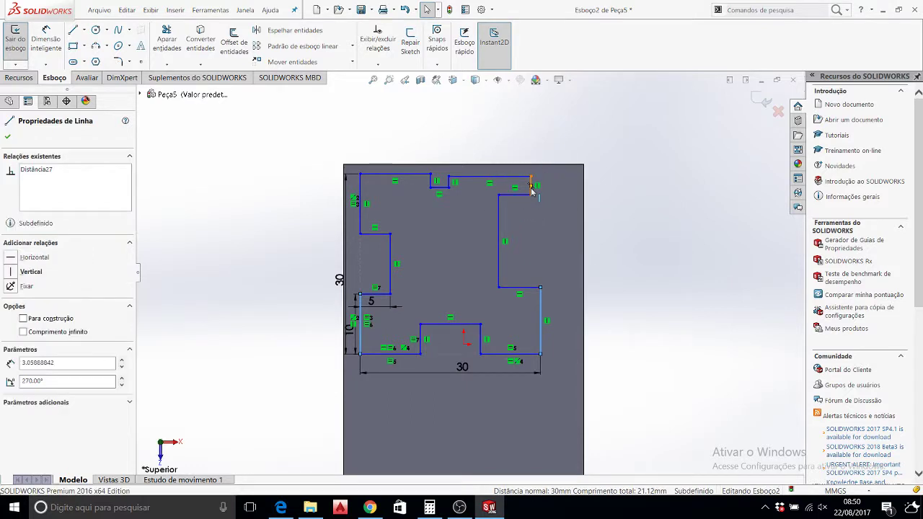
click(604, 147)
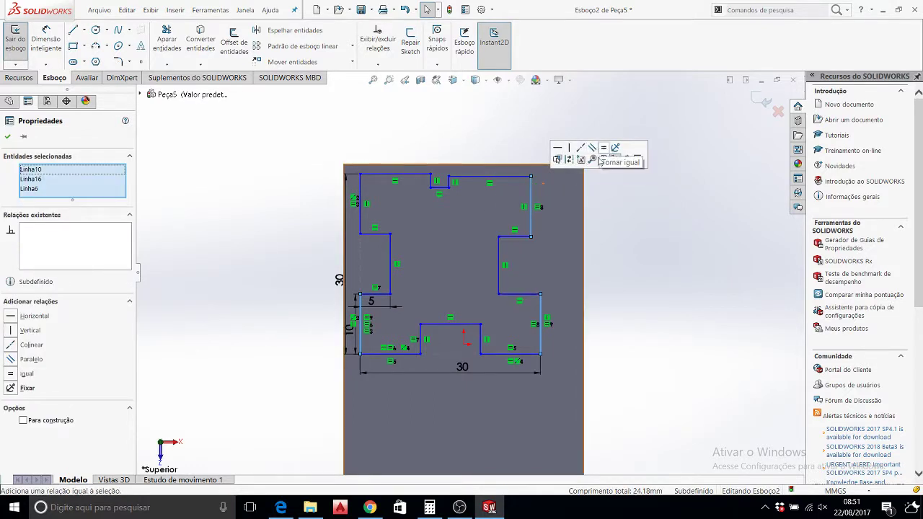
Make the two right sides collinear and the right notch edge equal to the left step edge.
click(540, 293)
ctrl+click(531, 223)
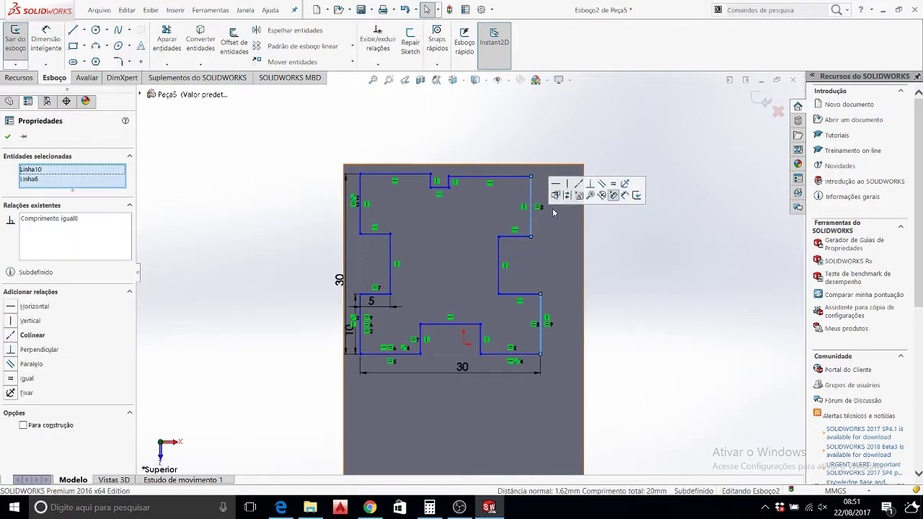
click(578, 185)
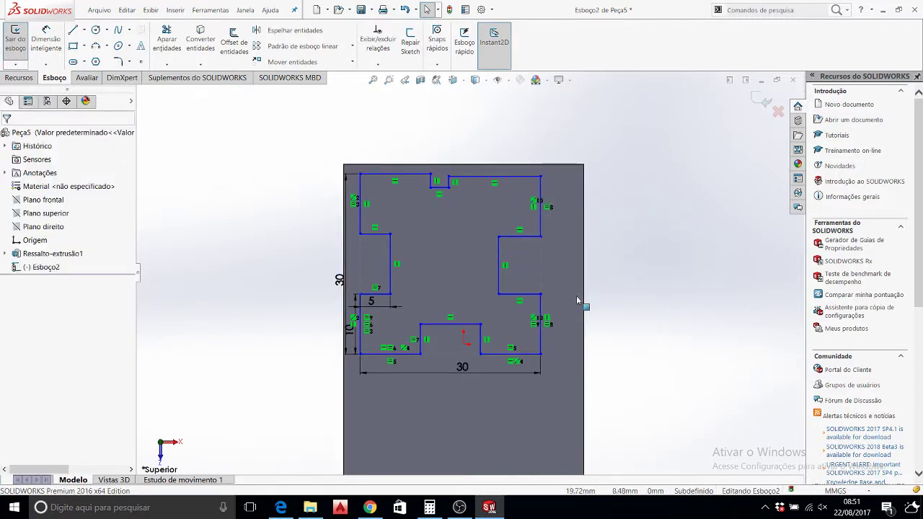
click(536, 296)
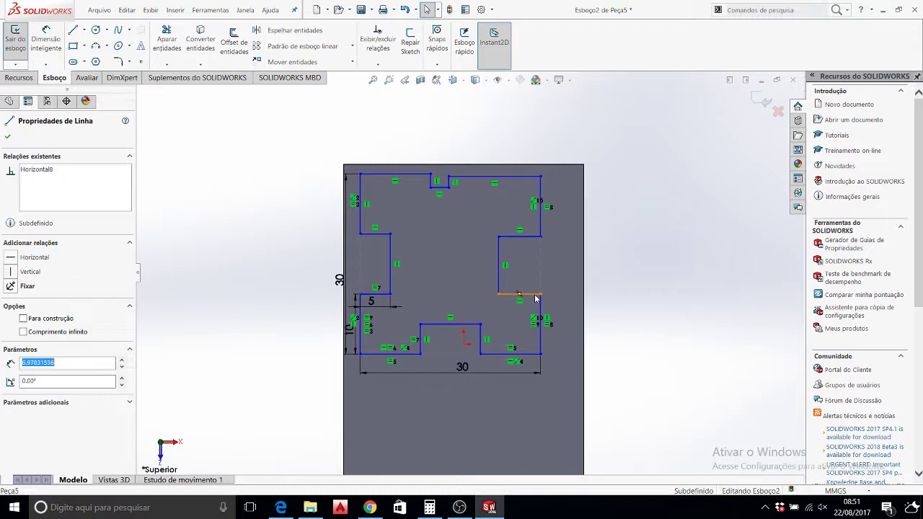
ctrl+click(482, 336)
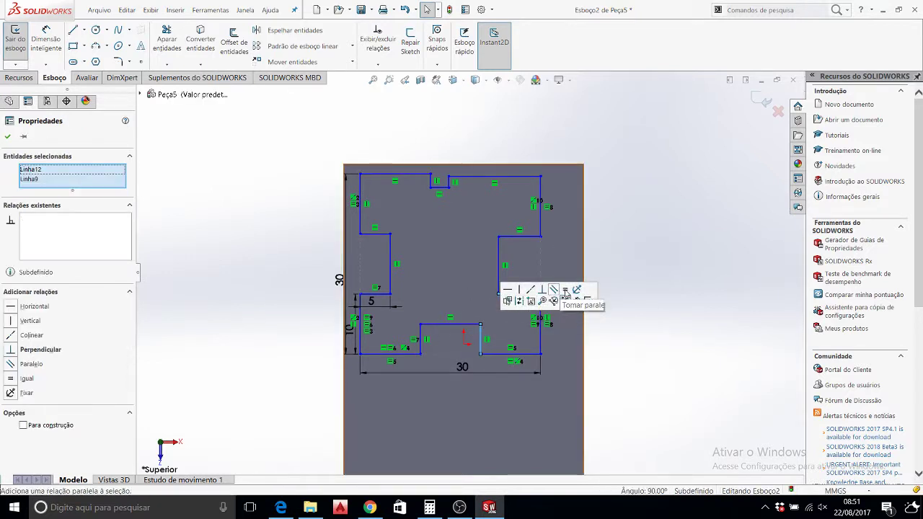
click(566, 290)
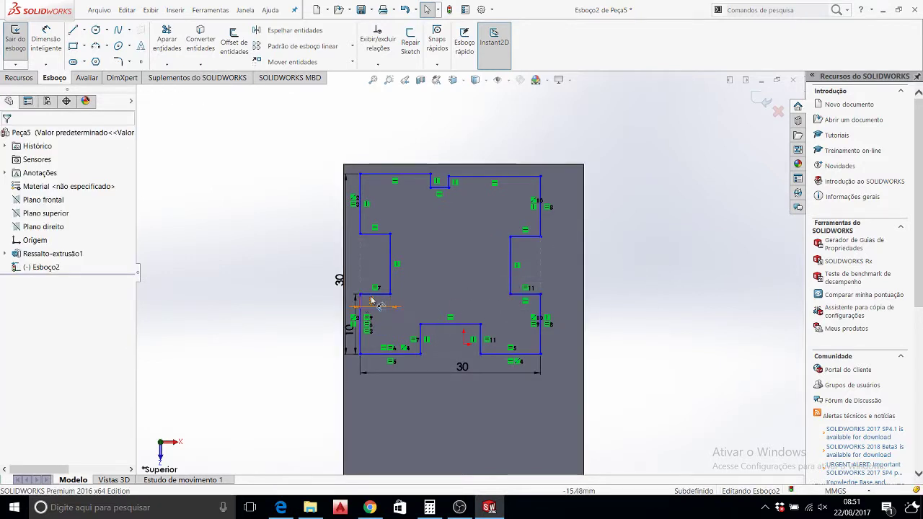
Make the top edges on either side of the small notch collinear and equal length.
scroll(569, 230, down, 2)
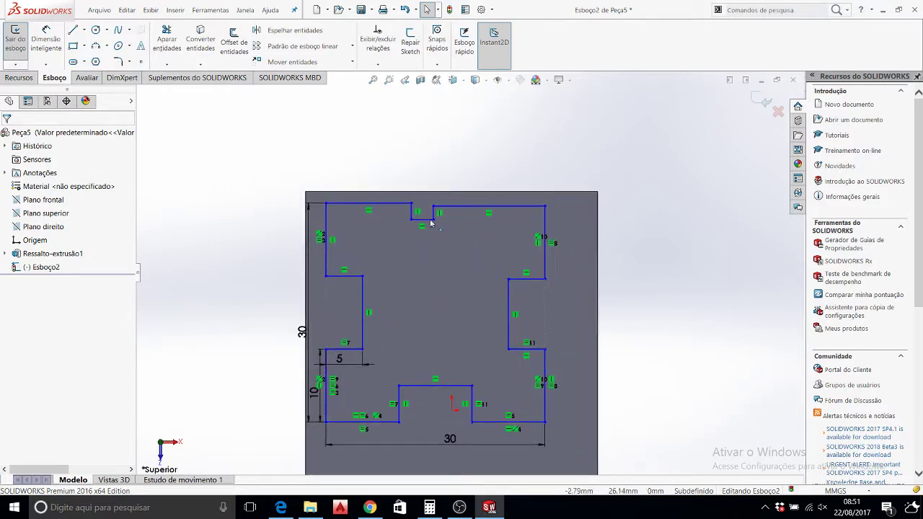
click(404, 208)
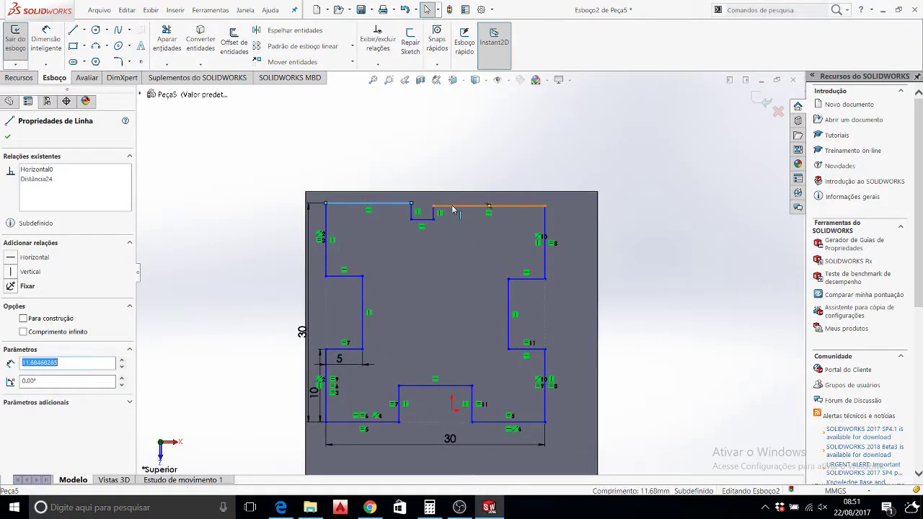
ctrl+click(490, 207)
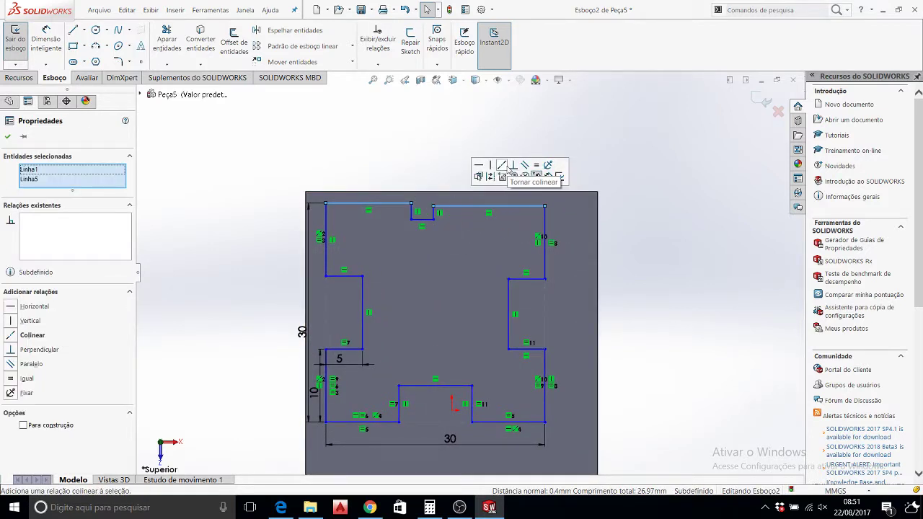
click(507, 168)
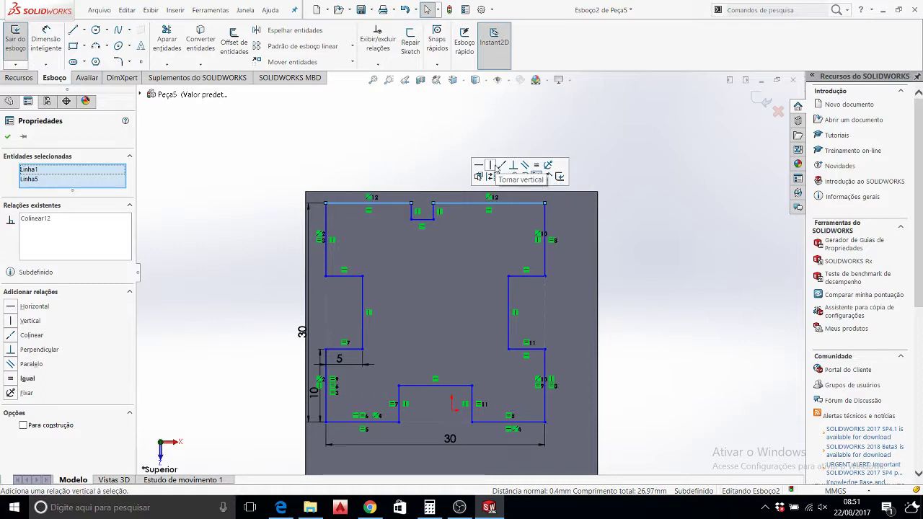
click(535, 168)
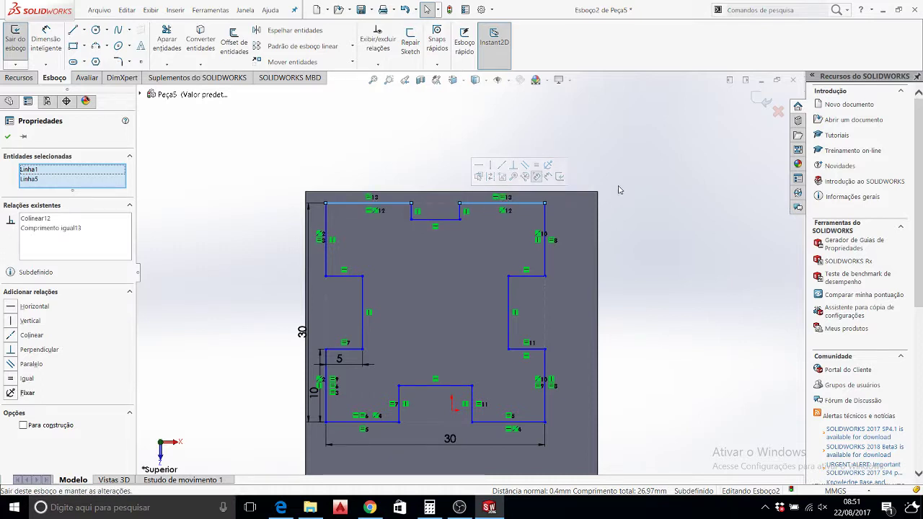
key(Escape)
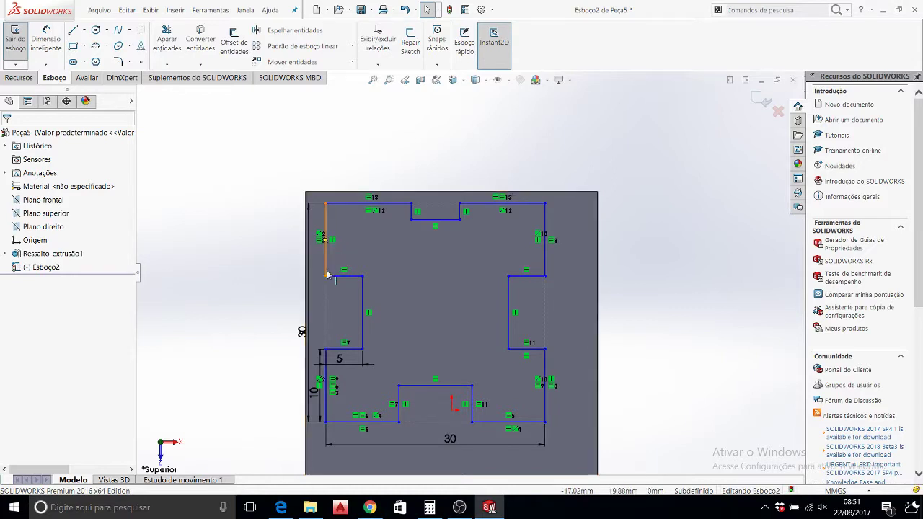
Make the top-left edge equal in length to the lower-left 10 mm edge.
click(327, 401)
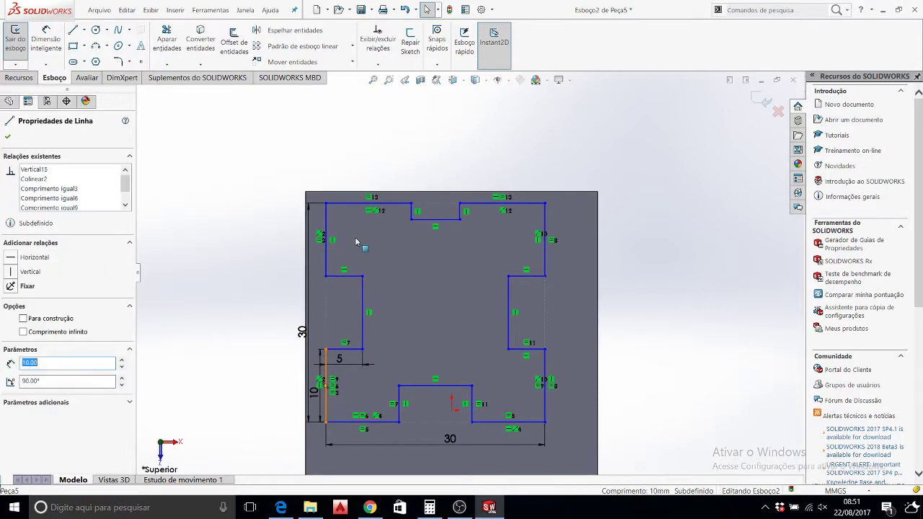
ctrl+click(359, 209)
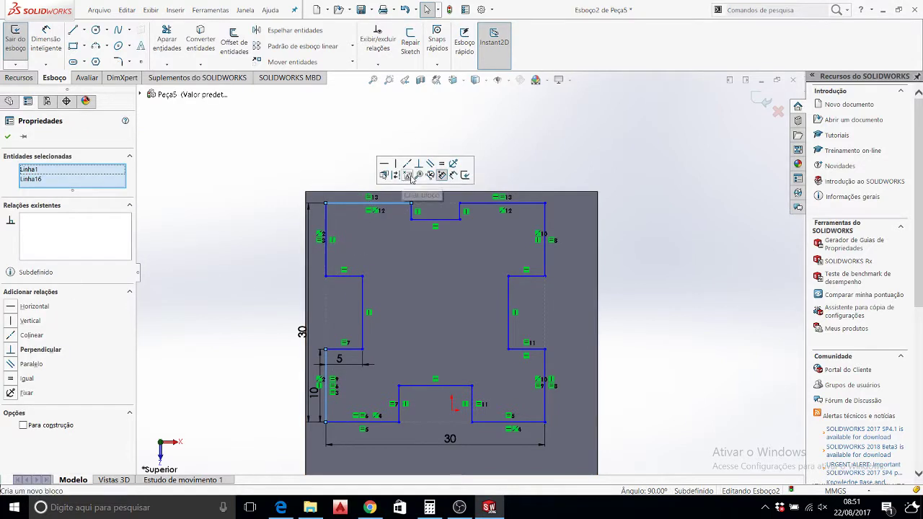
click(442, 173)
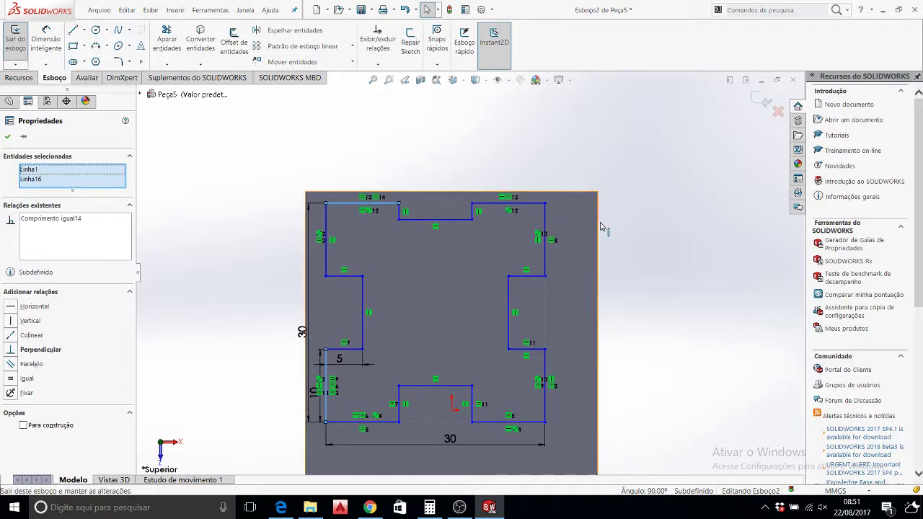
key(Escape)
Make the top notch's left vertical edge equal to the short horizontal step edge.
scroll(422, 214, down, 1)
scroll(412, 216, down, 2)
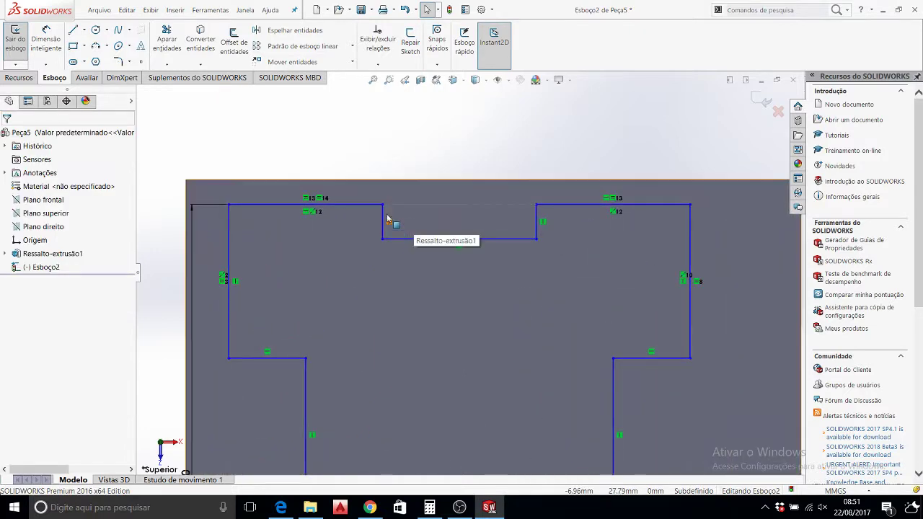
click(383, 218)
scroll(396, 282, up, 2)
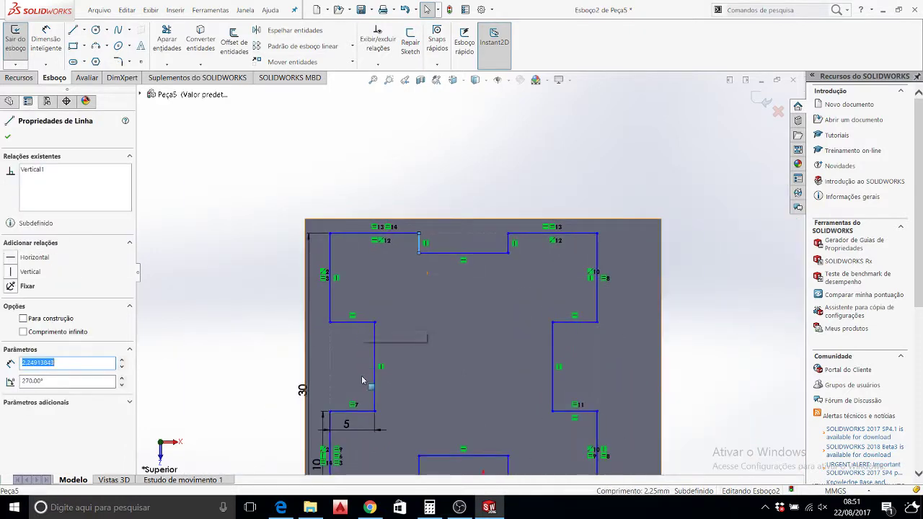
scroll(362, 380, up, 2)
scroll(357, 400, down, 2)
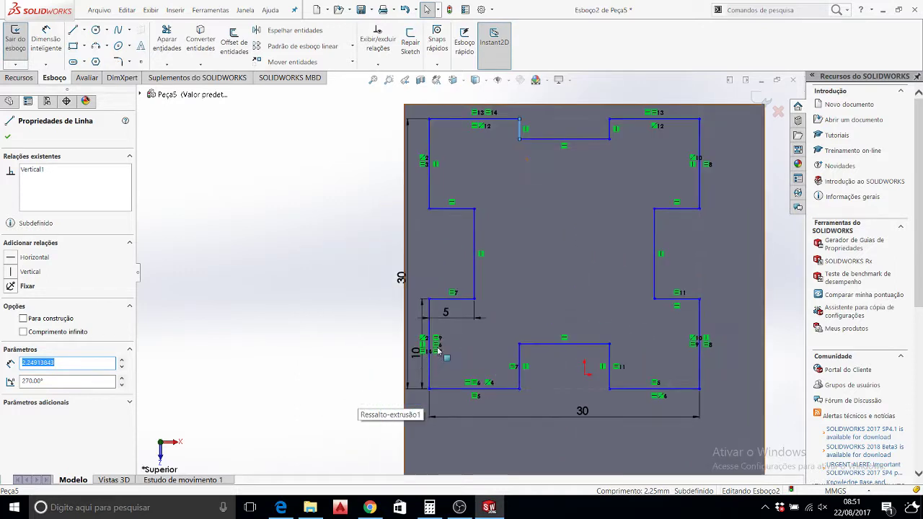
ctrl+click(460, 299)
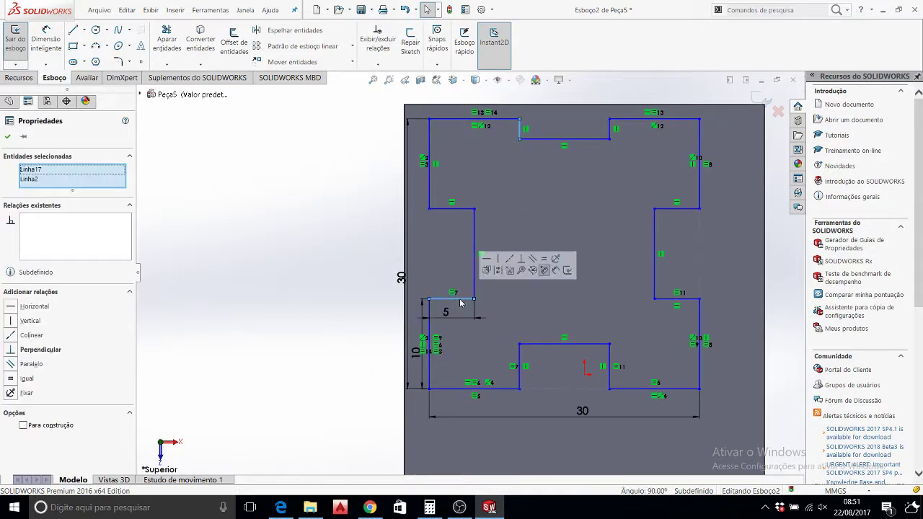
click(544, 259)
scroll(440, 259, up, 3)
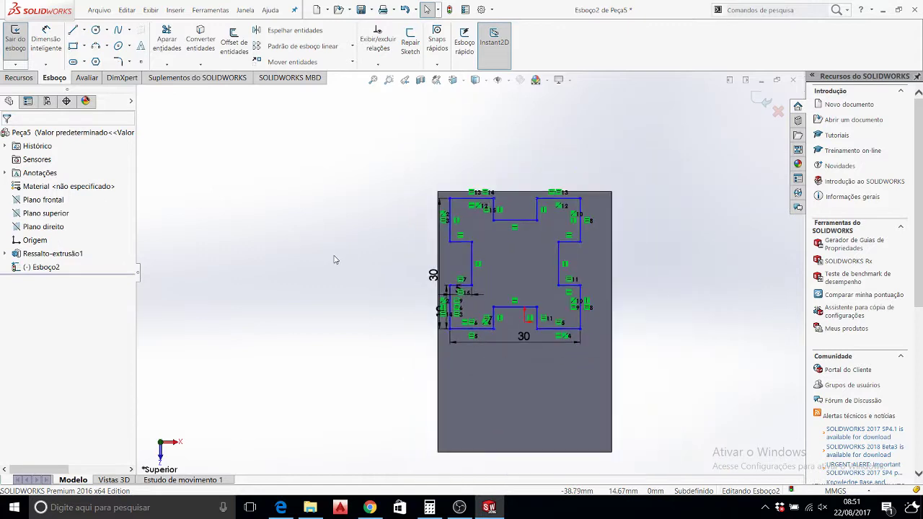
scroll(505, 288, down, 3)
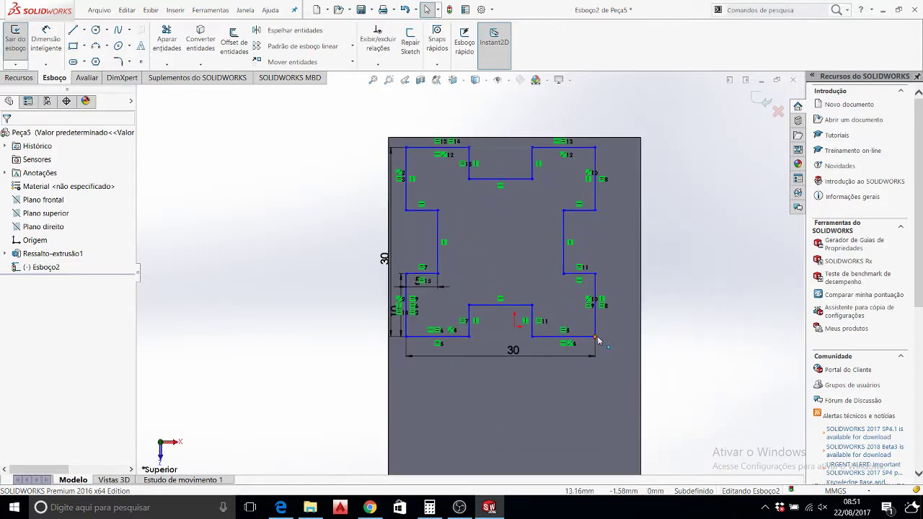
Drag the outline's bottom-right corner to test how the sketch responds.
drag(596, 337, 613, 424)
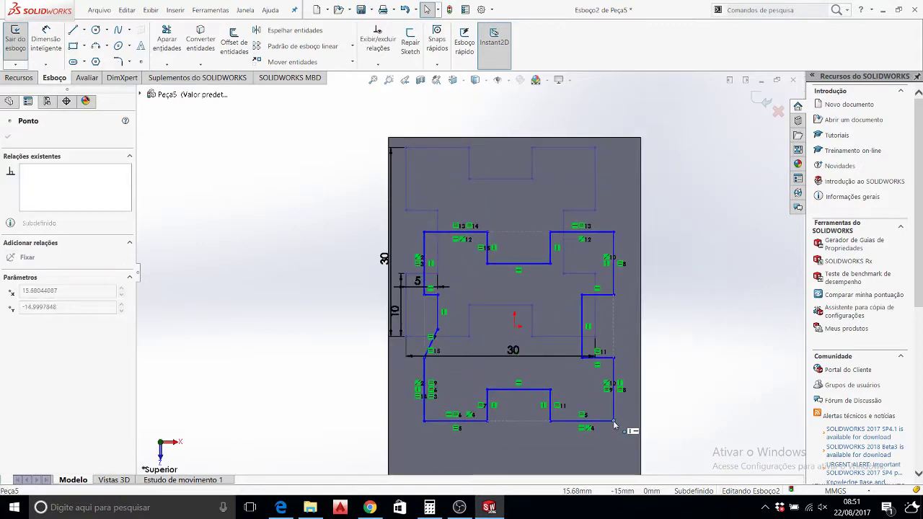
scroll(504, 426, down, 3)
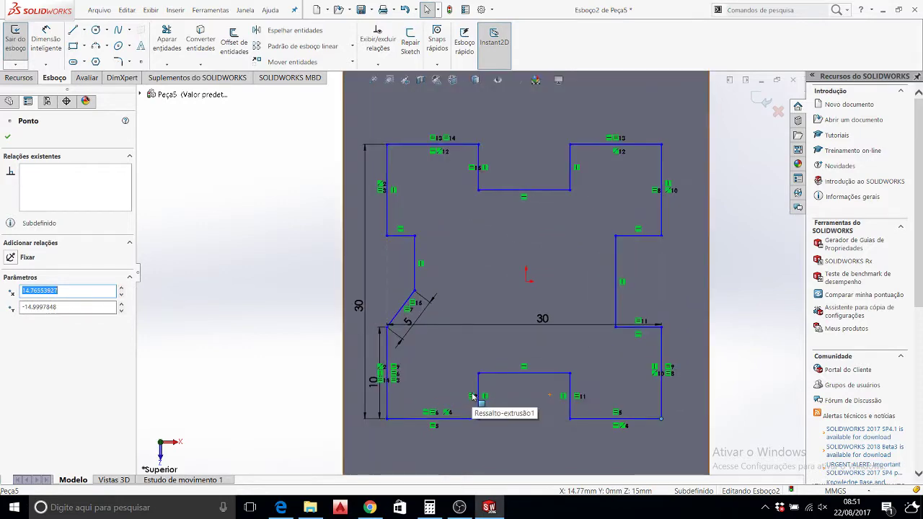
key(Escape)
scroll(432, 332, down, 2)
scroll(537, 311, up, 2)
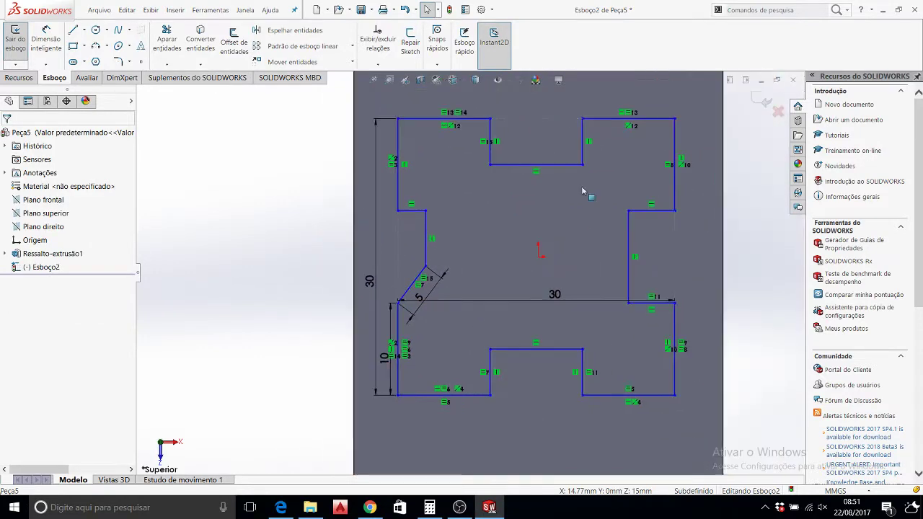
scroll(463, 239, down, 2)
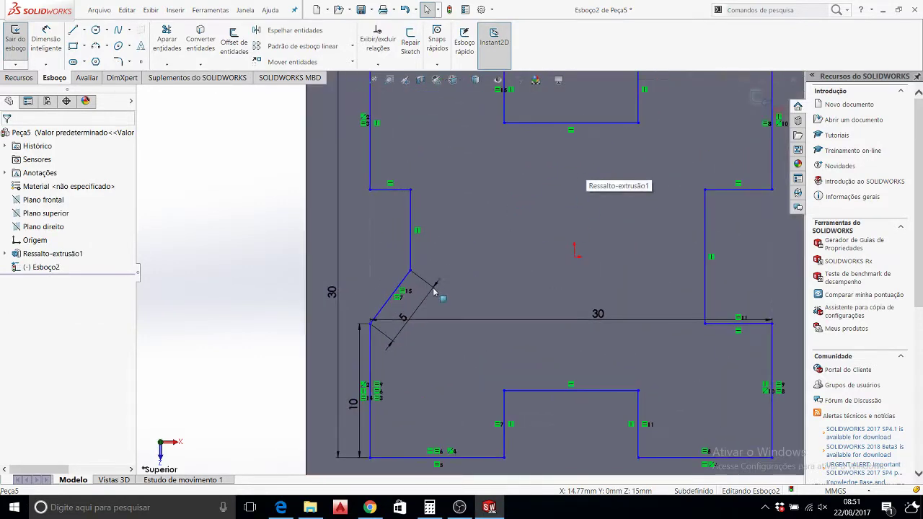
Make the slanted 5 mm left step line horizontal.
click(390, 307)
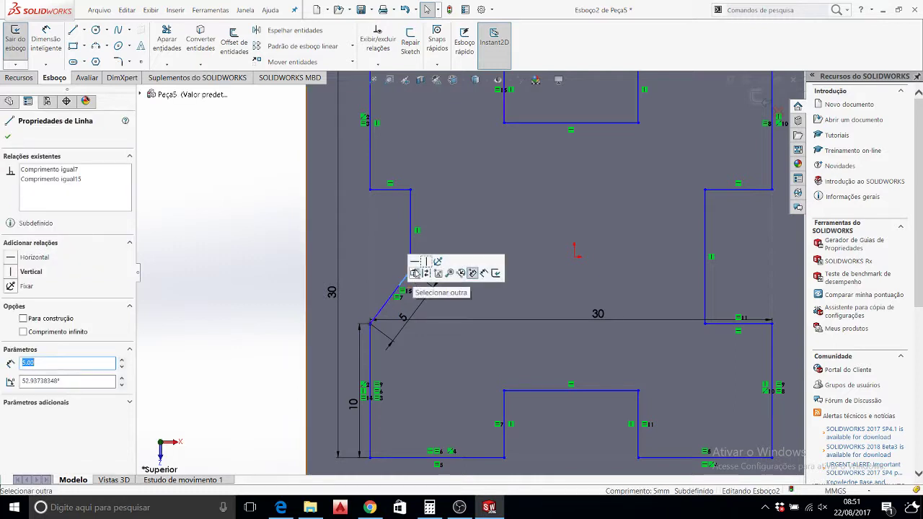
click(416, 267)
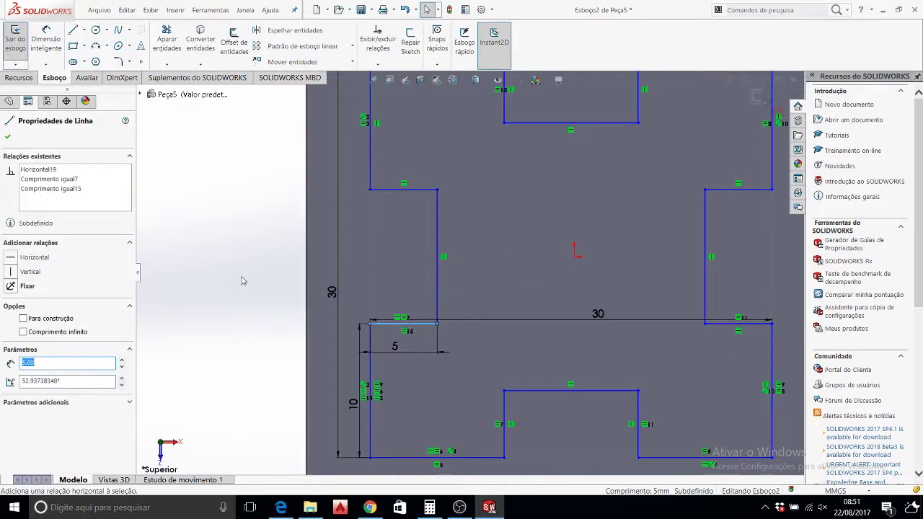
key(Escape)
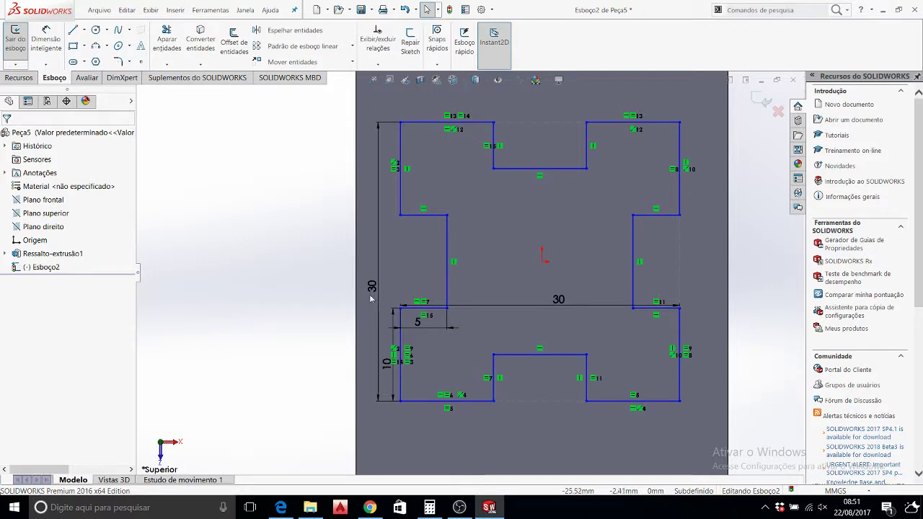
Draw a diagonal centreline from the outline's top-left corner to its bottom-right corner.
click(84, 30)
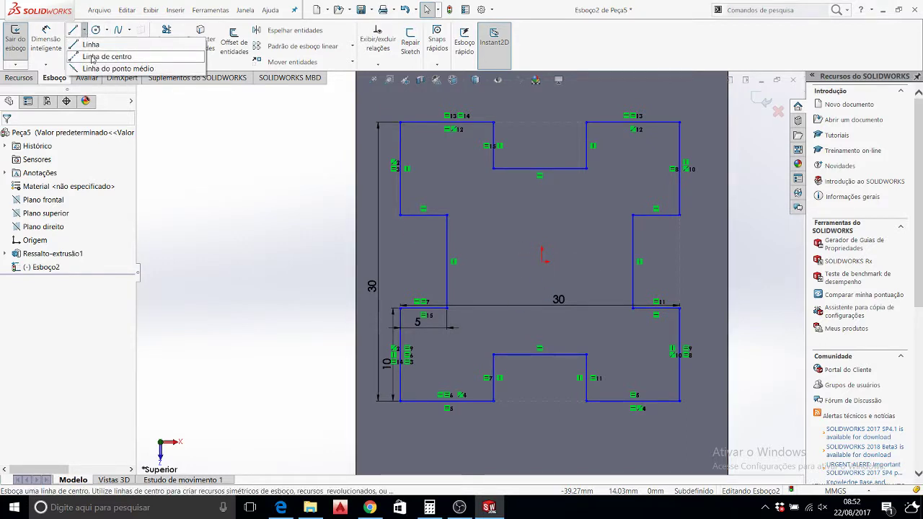
click(101, 56)
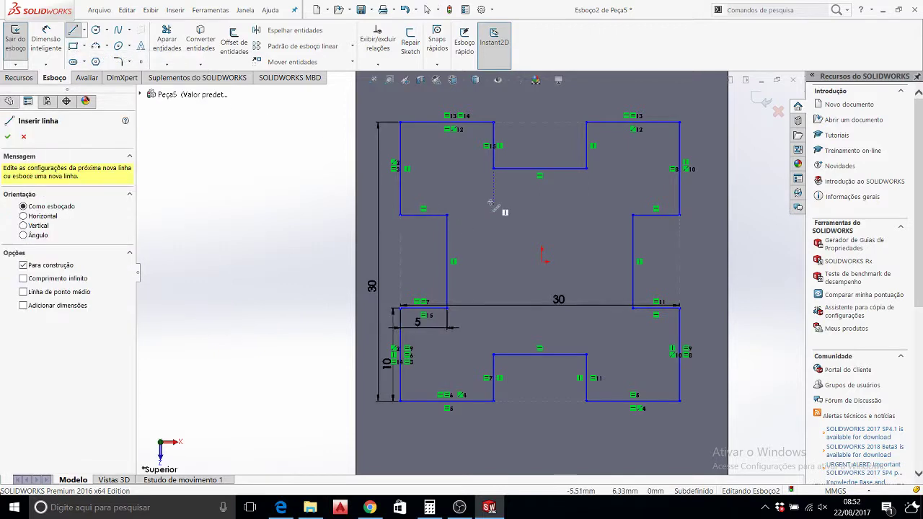
click(401, 123)
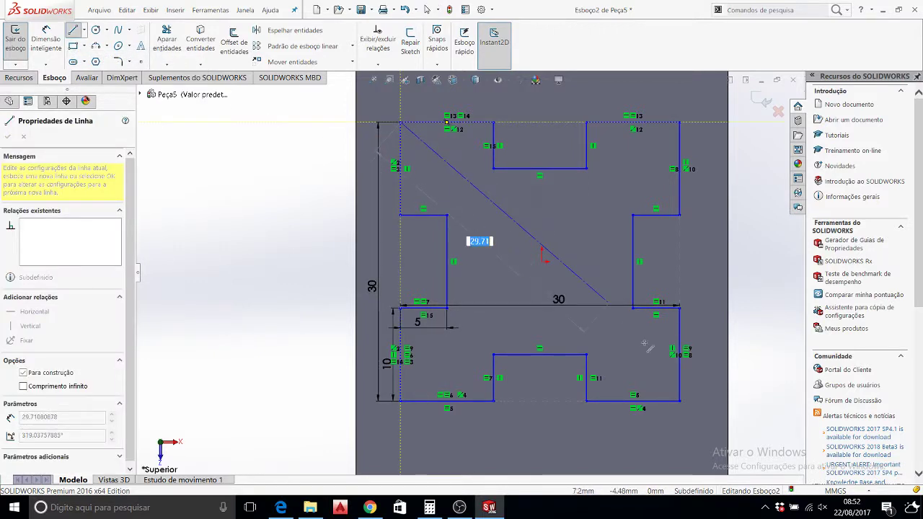
click(679, 400)
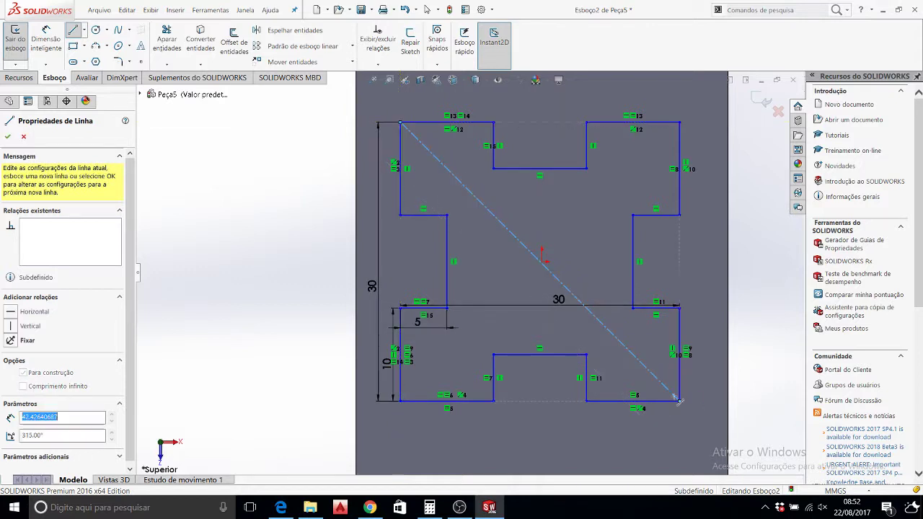
key(Escape)
Apply a Midpoint relation placing the diagonal's midpoint on the sketch origin.
scroll(599, 278, down, 3)
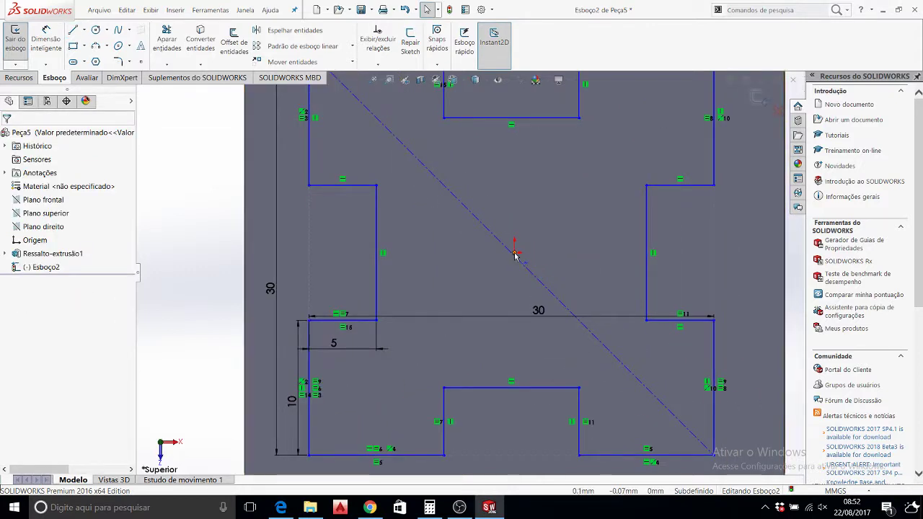
click(513, 253)
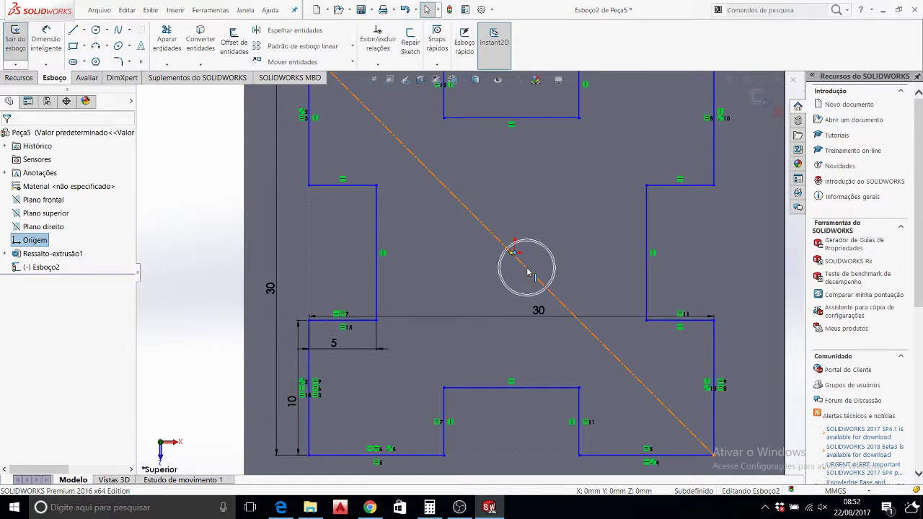
ctrl+click(528, 273)
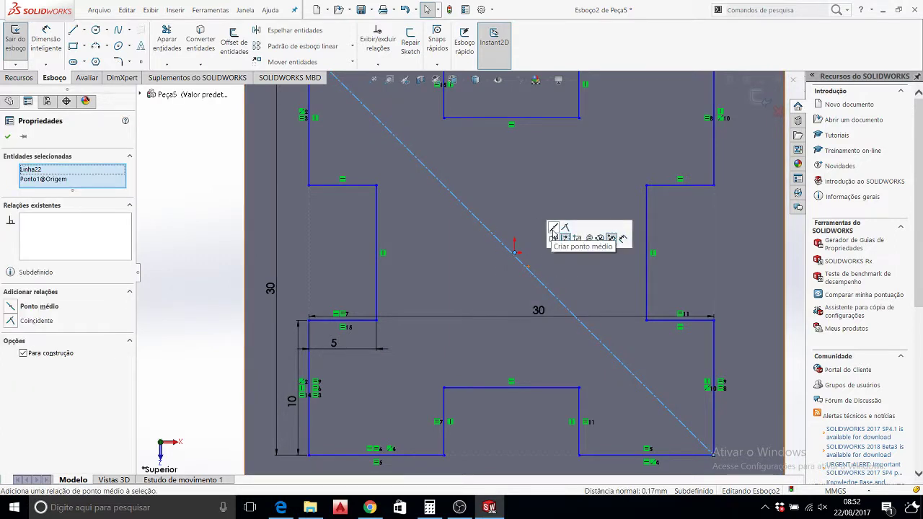
click(553, 230)
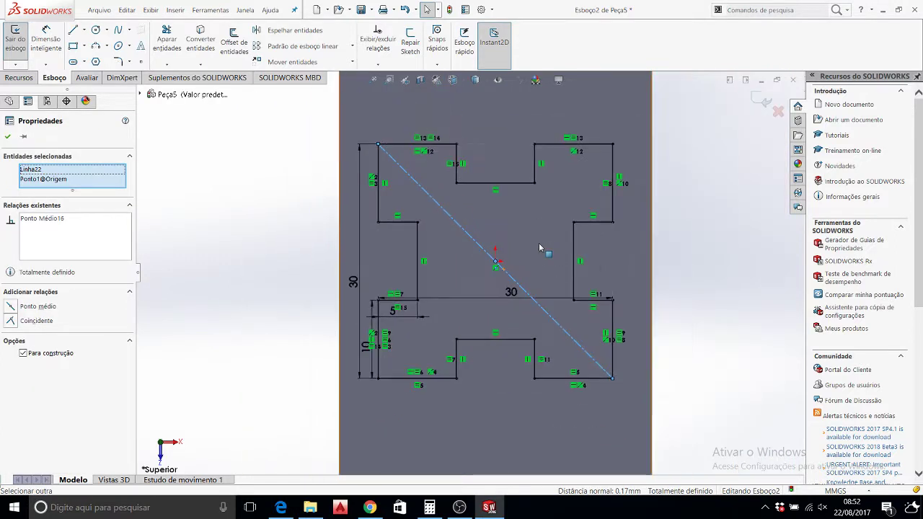
click(281, 247)
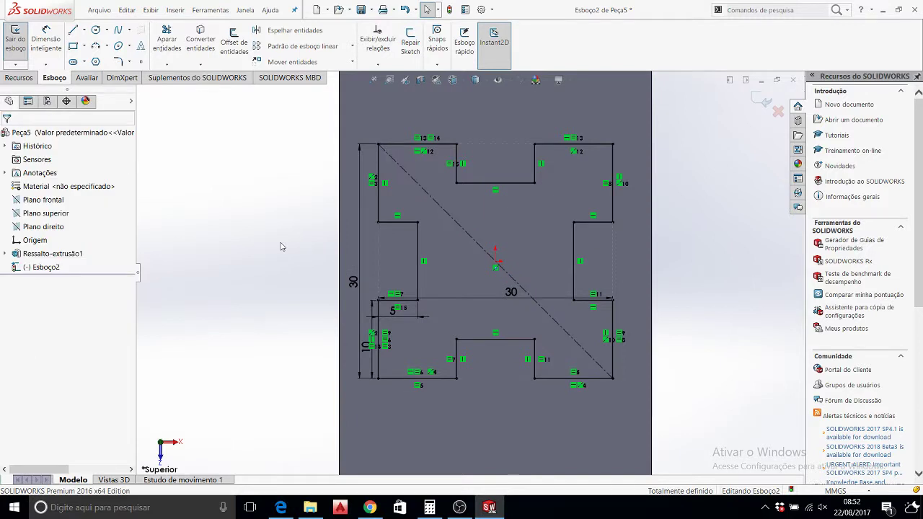
Extrude the cross-shaped sketch 30 mm blind as a boss on top of the block.
click(20, 78)
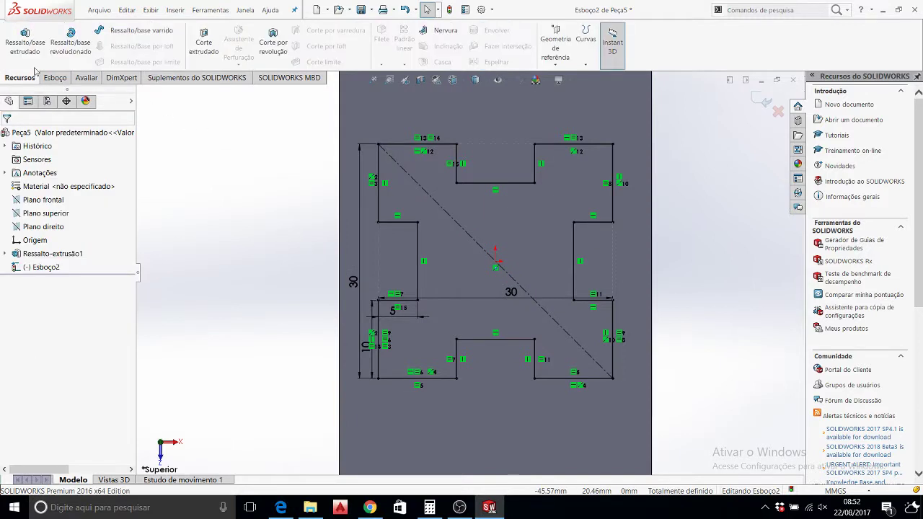
click(25, 40)
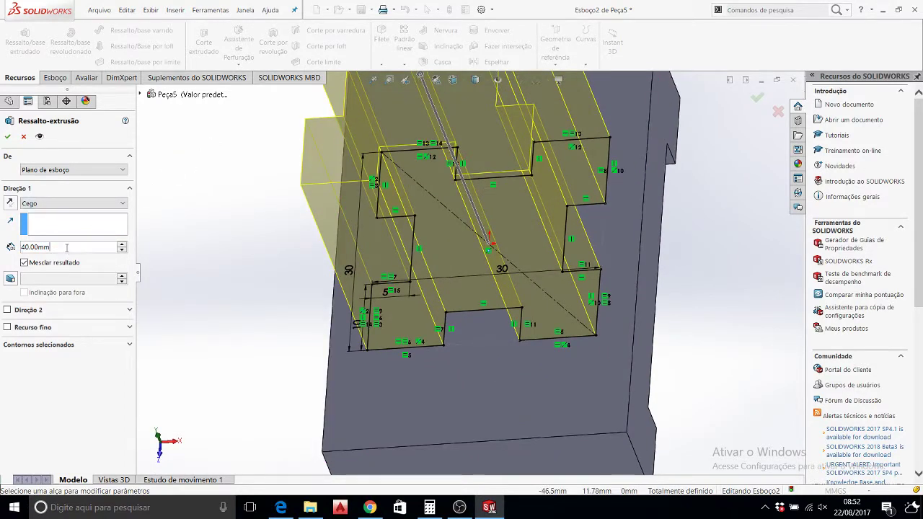
click(13, 249)
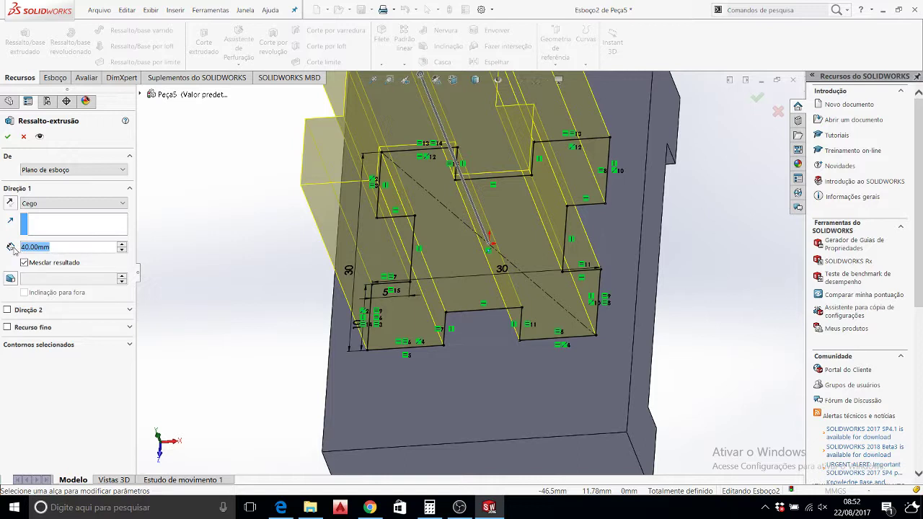
text(30)
key(Return)
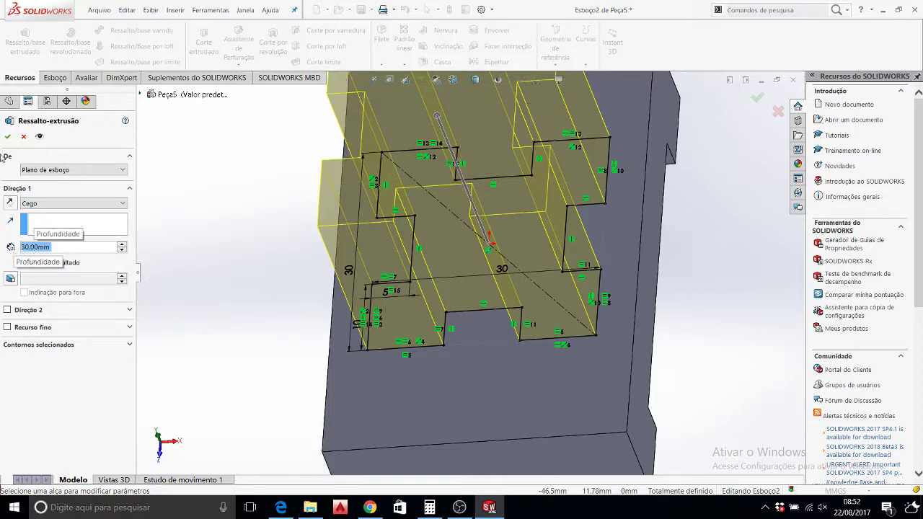
click(10, 137)
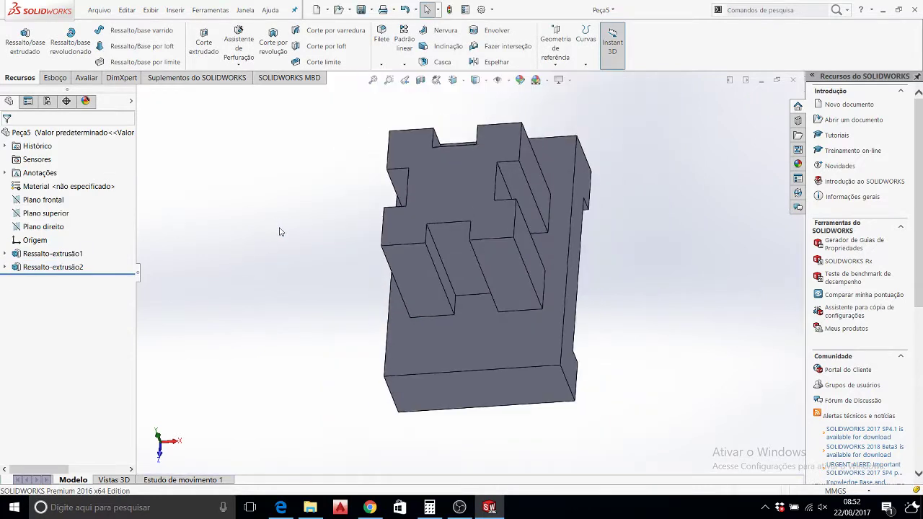
Draw a center rectangle on the top face of the cross boss.
click(440, 185)
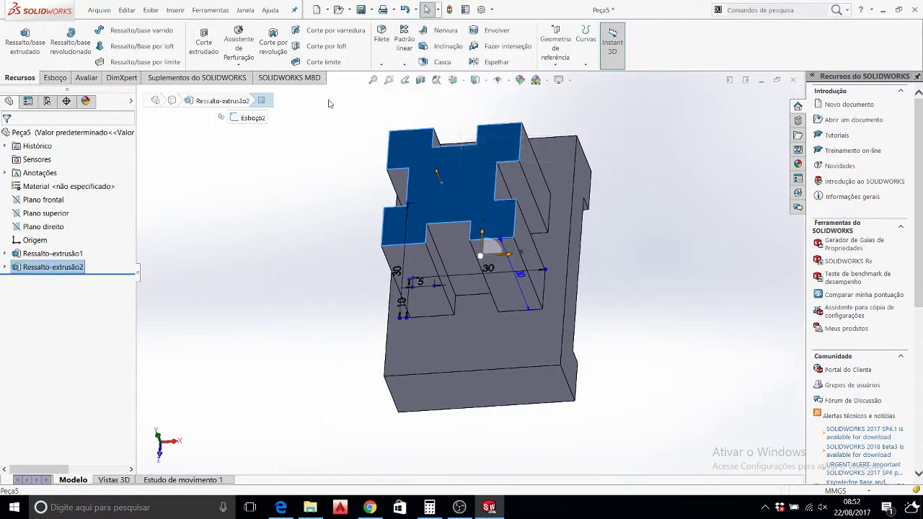
click(57, 78)
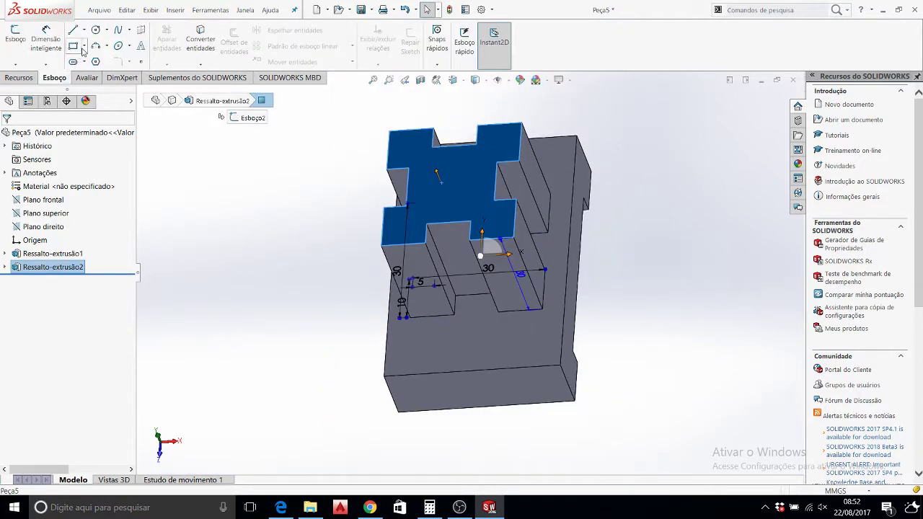
click(84, 49)
click(91, 71)
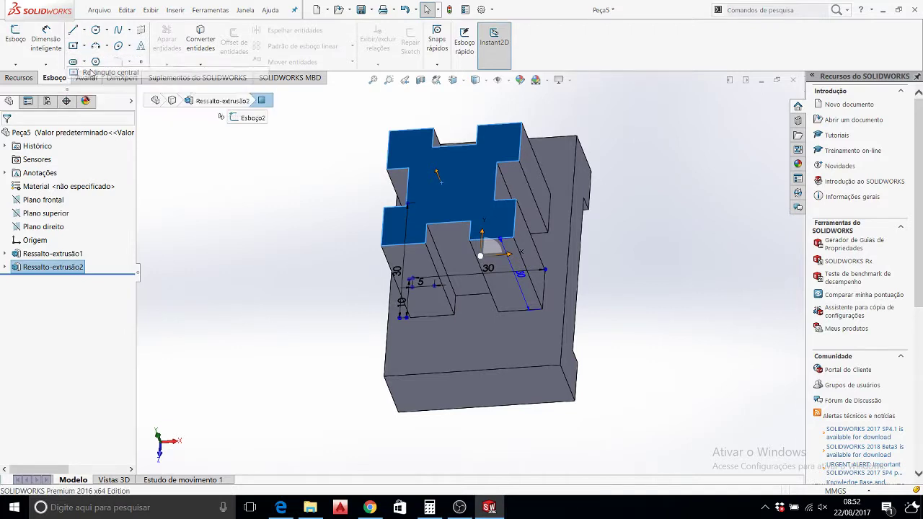
scroll(456, 186, down, 2)
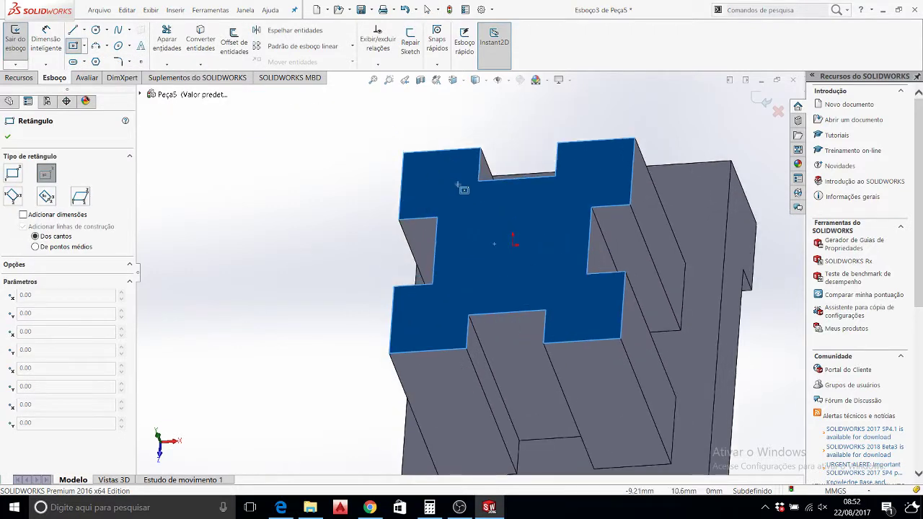
click(512, 246)
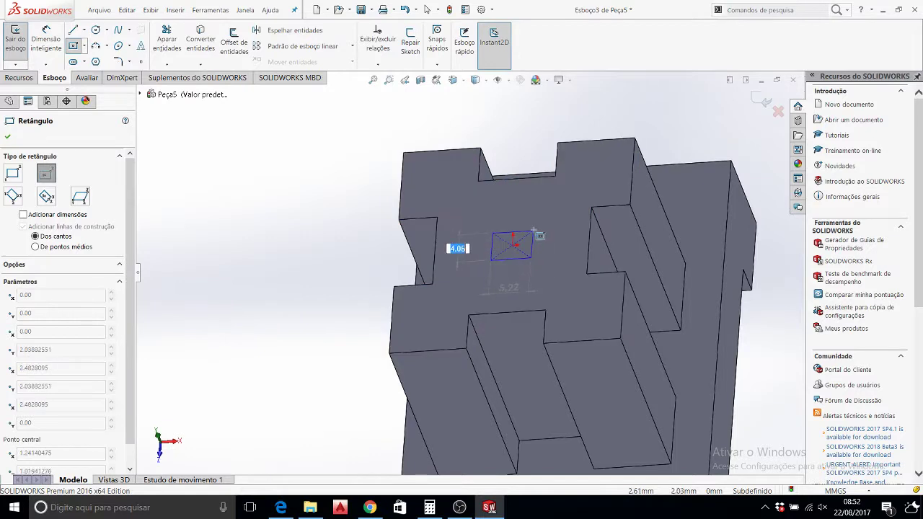
click(535, 225)
scroll(535, 225, down, 3)
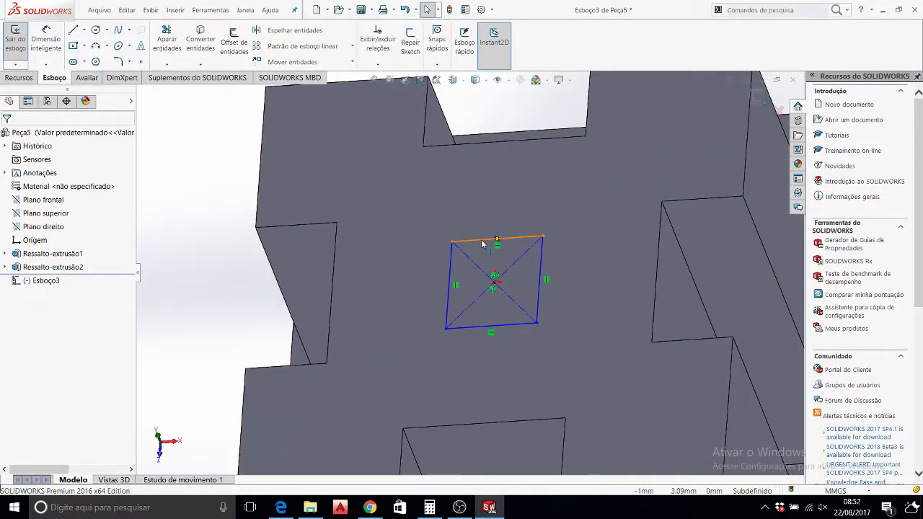
Make the rectangle's top and left sides equal to form a square.
click(482, 242)
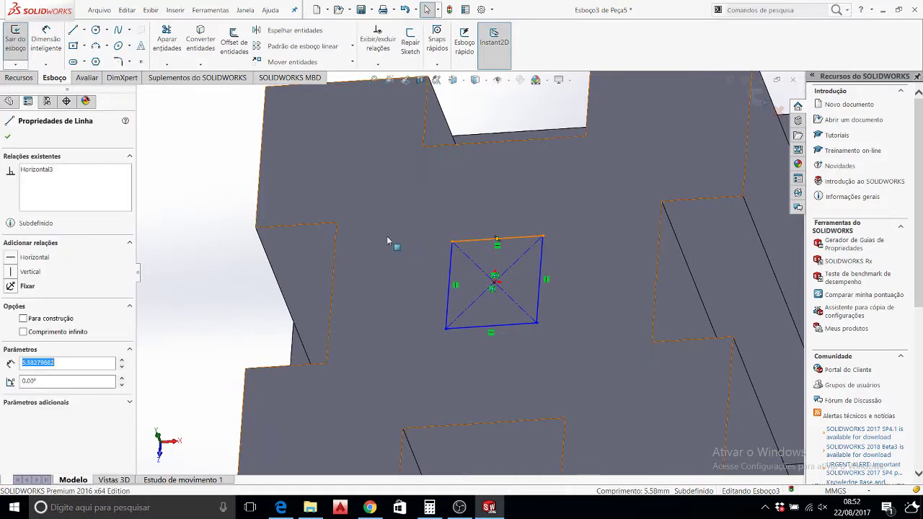
ctrl+click(448, 295)
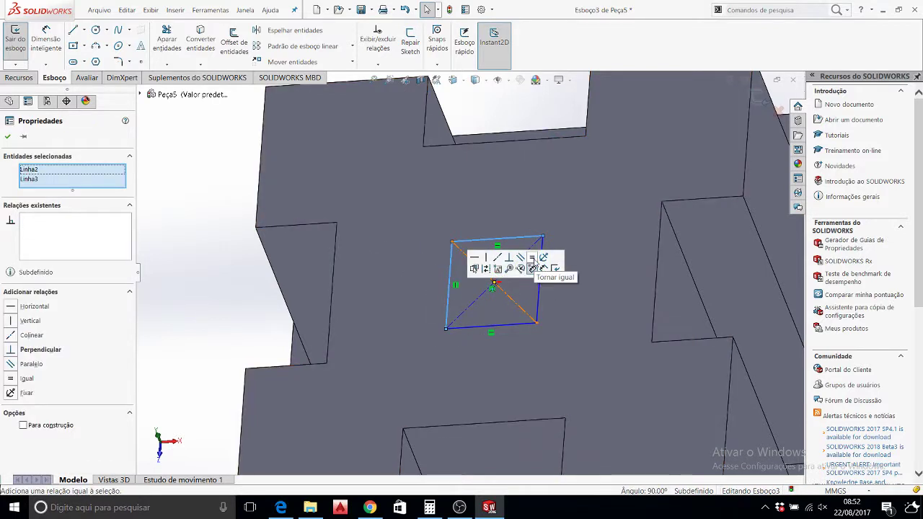
click(532, 257)
click(232, 249)
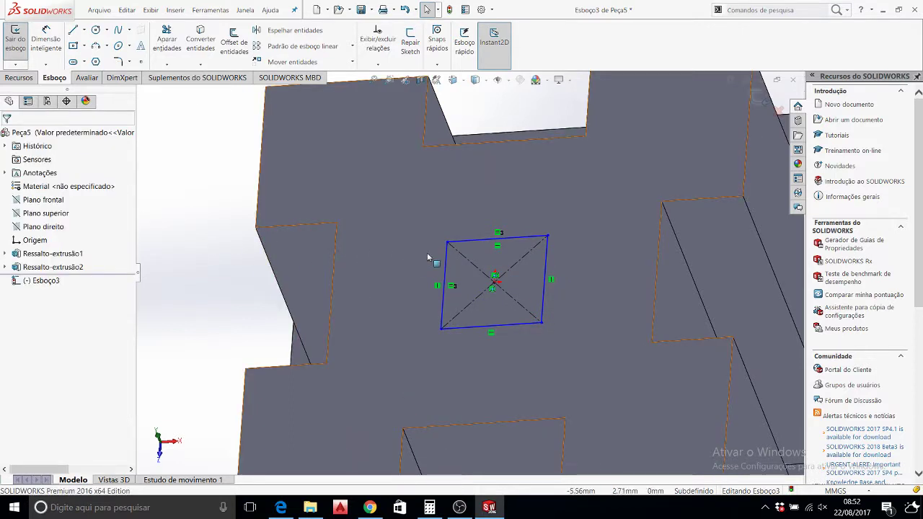
Make the square's top side collinear with the parallel model edge to fully define it.
click(468, 245)
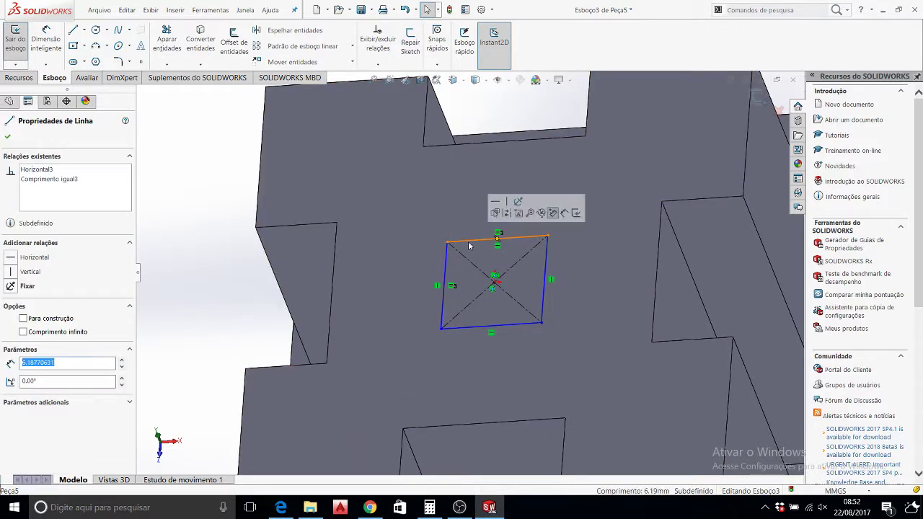
ctrl+click(326, 229)
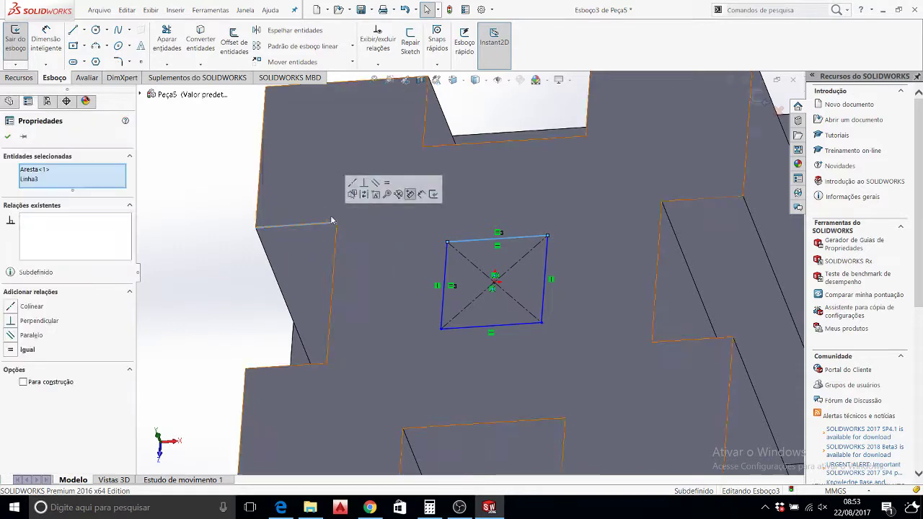
click(353, 183)
click(199, 179)
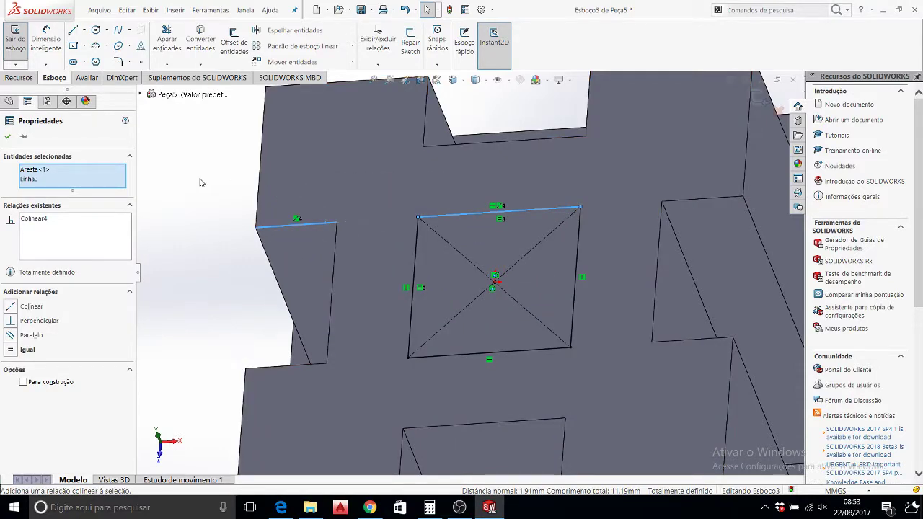
scroll(433, 246, up, 3)
middle_drag(454, 252, 487, 278)
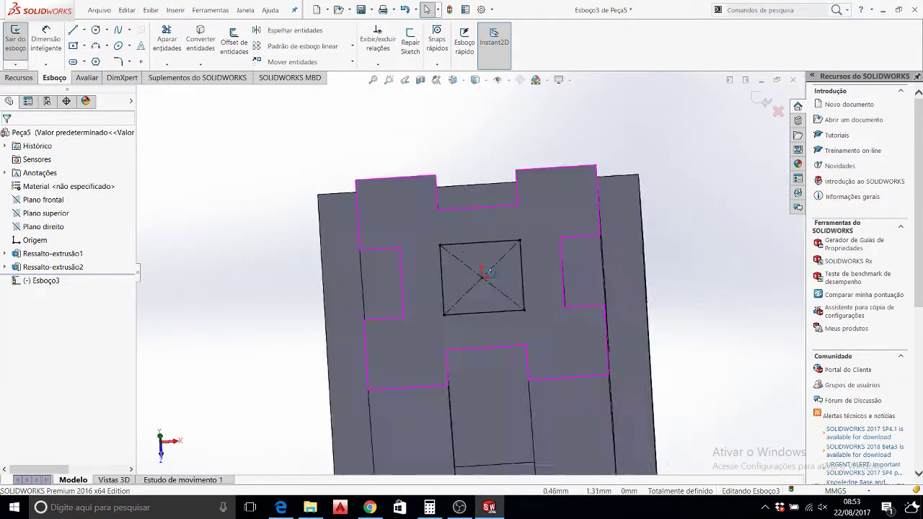
key(ctrl+8)
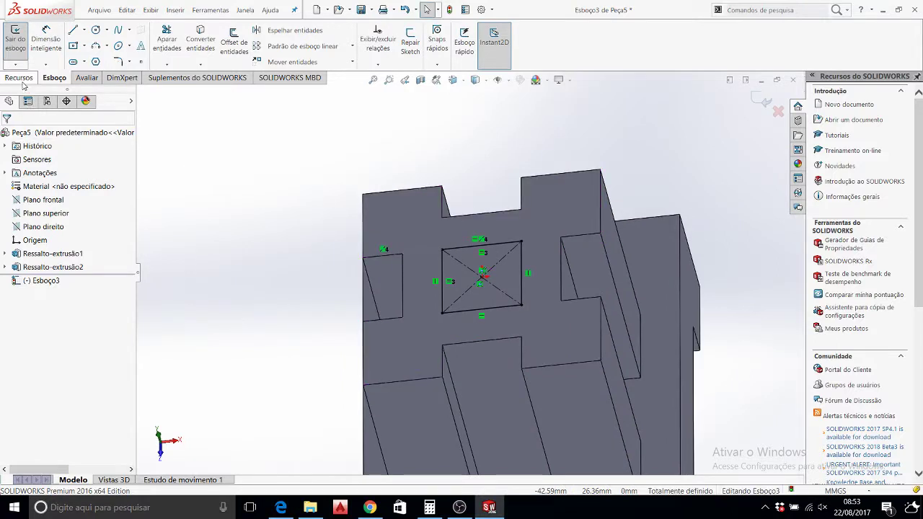
Extrude-cut the square sketch Through All to pierce a square hole through the part.
click(23, 80)
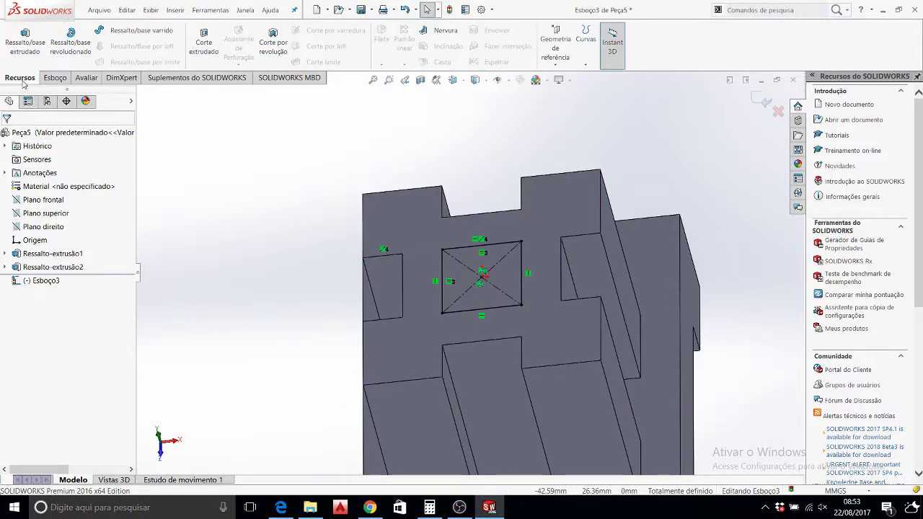
click(206, 56)
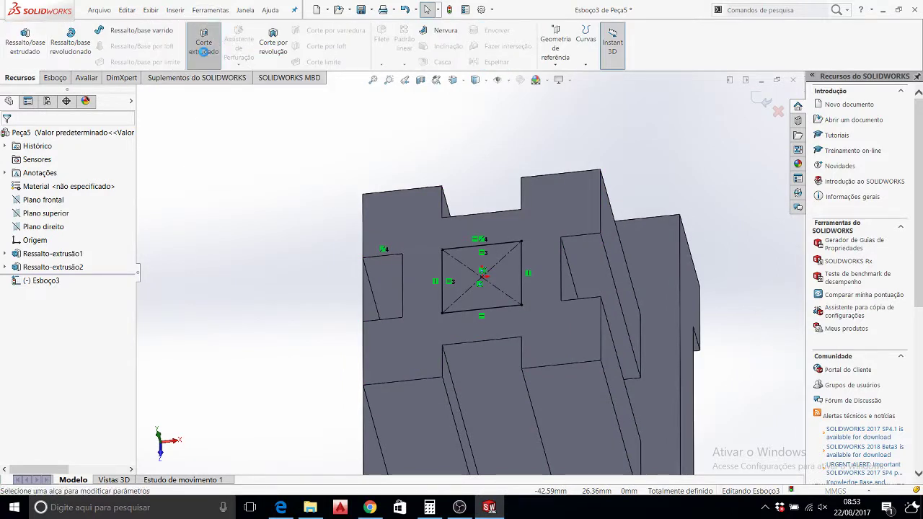
click(99, 206)
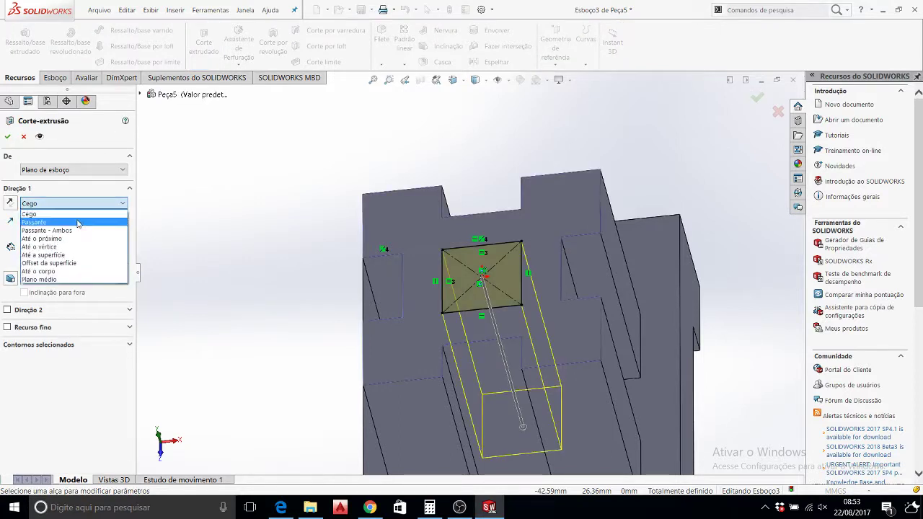
click(63, 214)
click(8, 136)
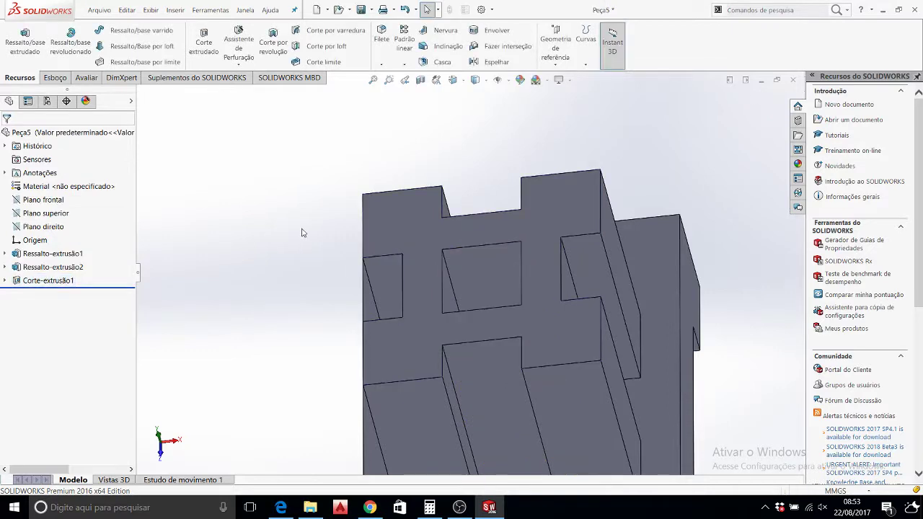
Switch the view to the standard Isometric orientation.
key(space)
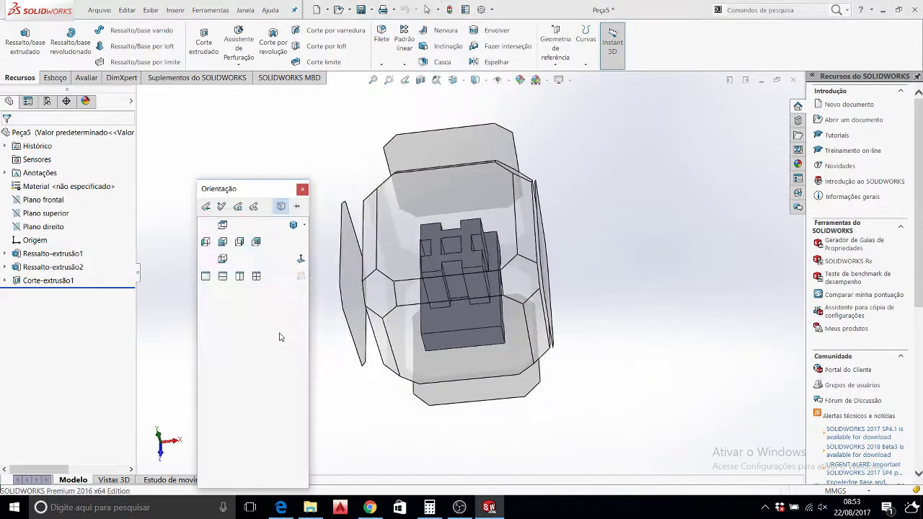
click(294, 226)
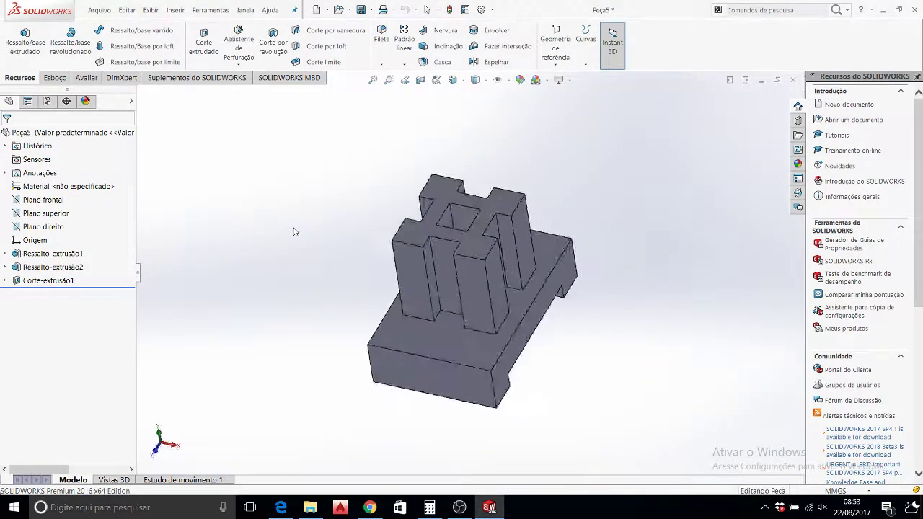